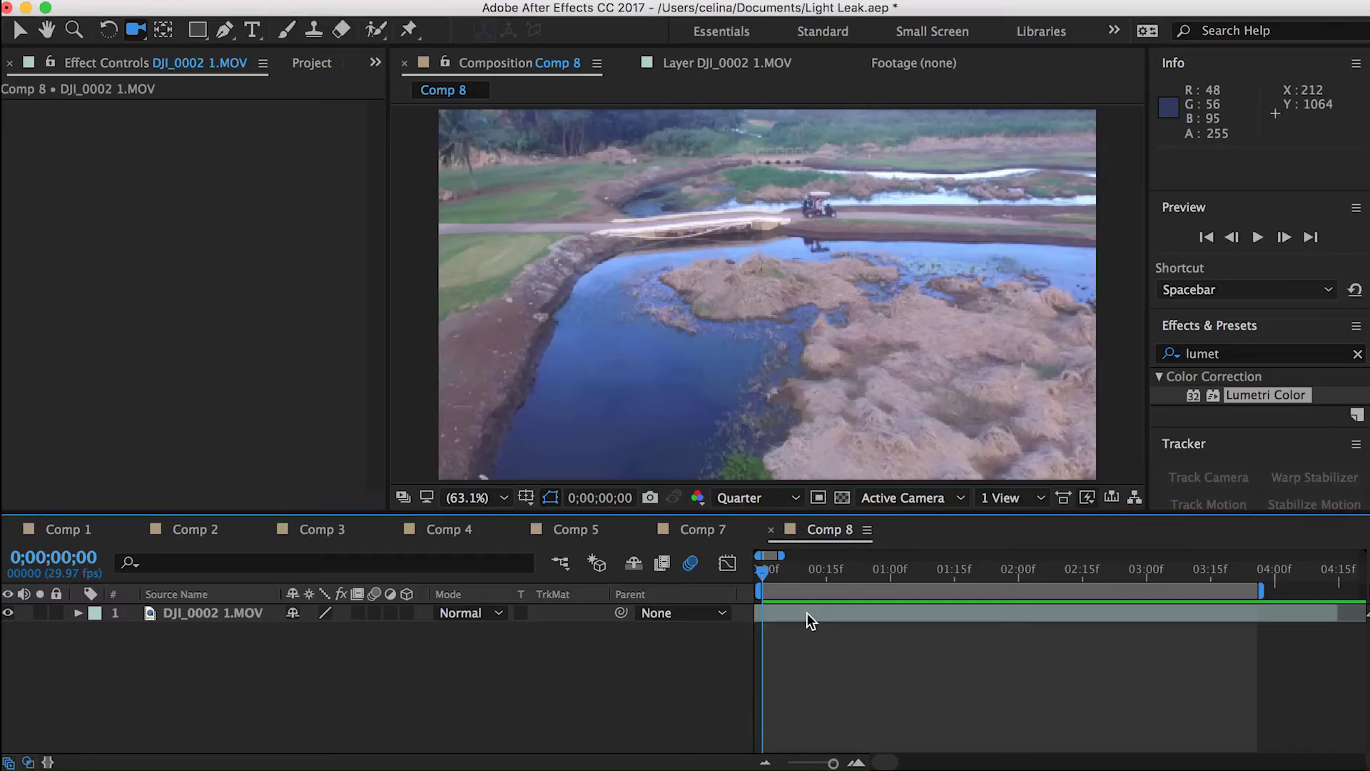
Preview the drone clip, then return to its first frame
click(807, 612)
key(space)
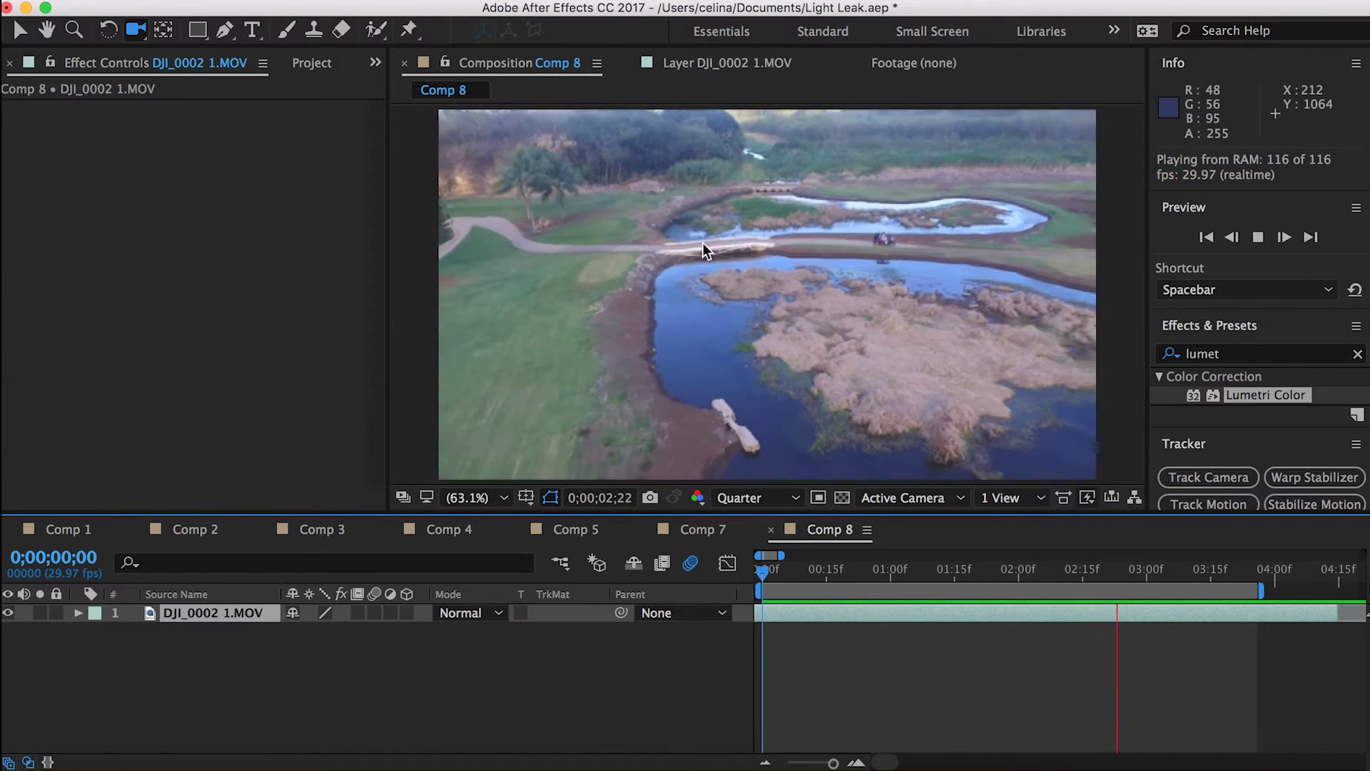
key(space)
drag(937, 571, 750, 574)
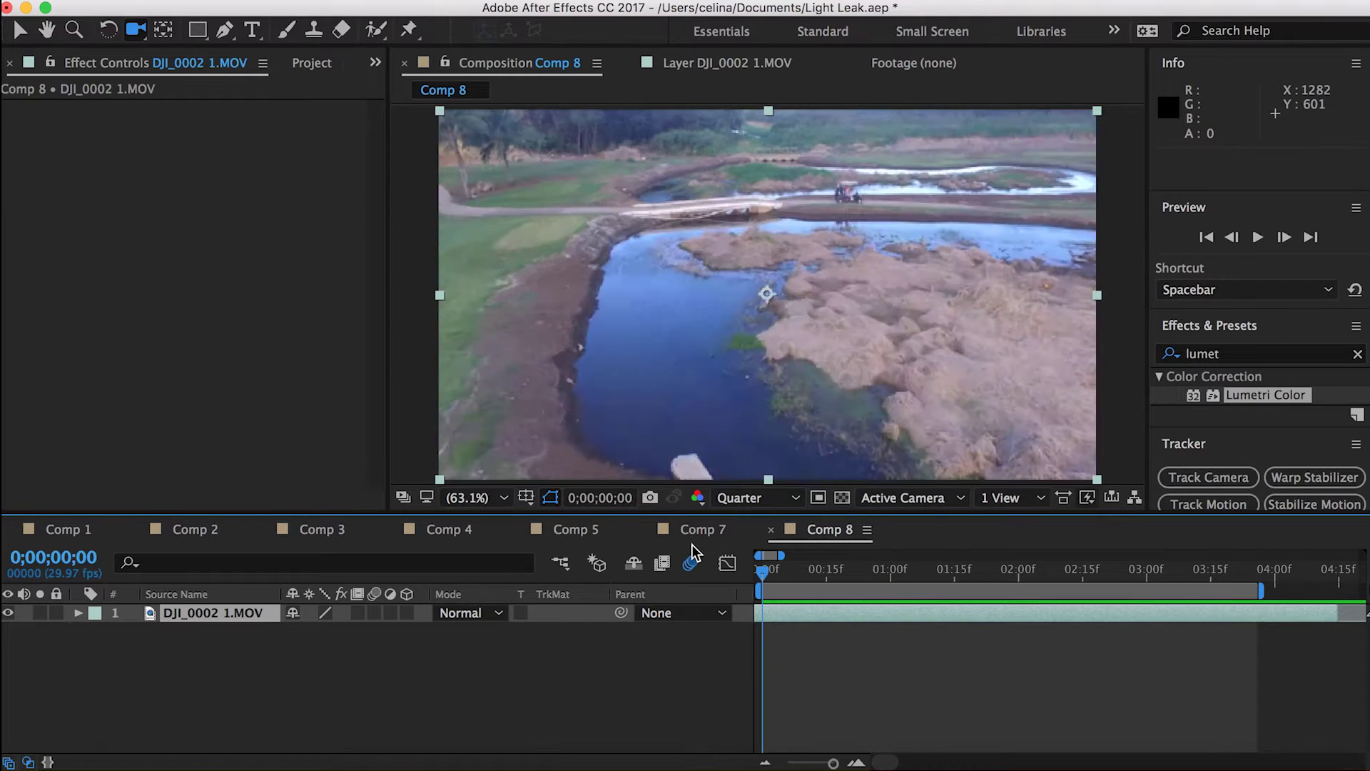
click(836, 632)
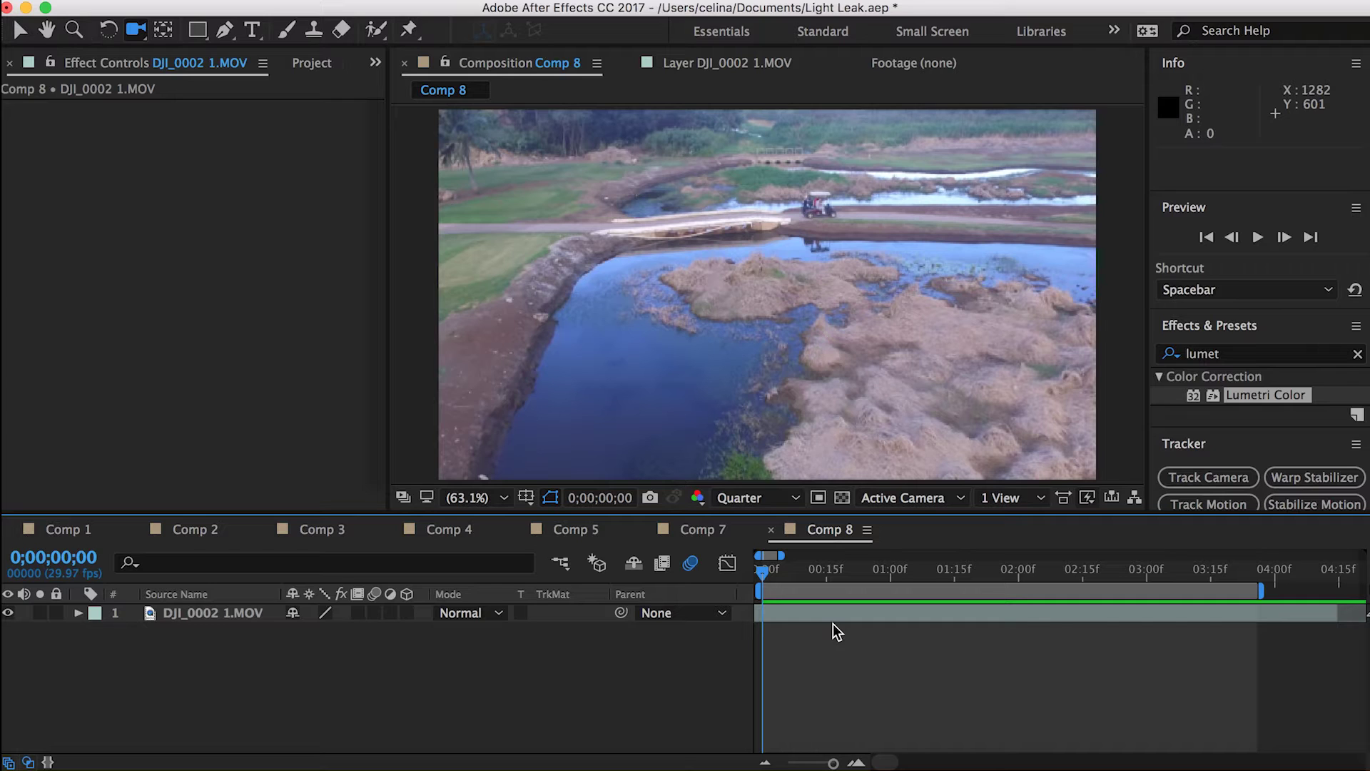
Duplicate the drone clip layer and open the top copy in Layer view with Roto Brush active
click(828, 615)
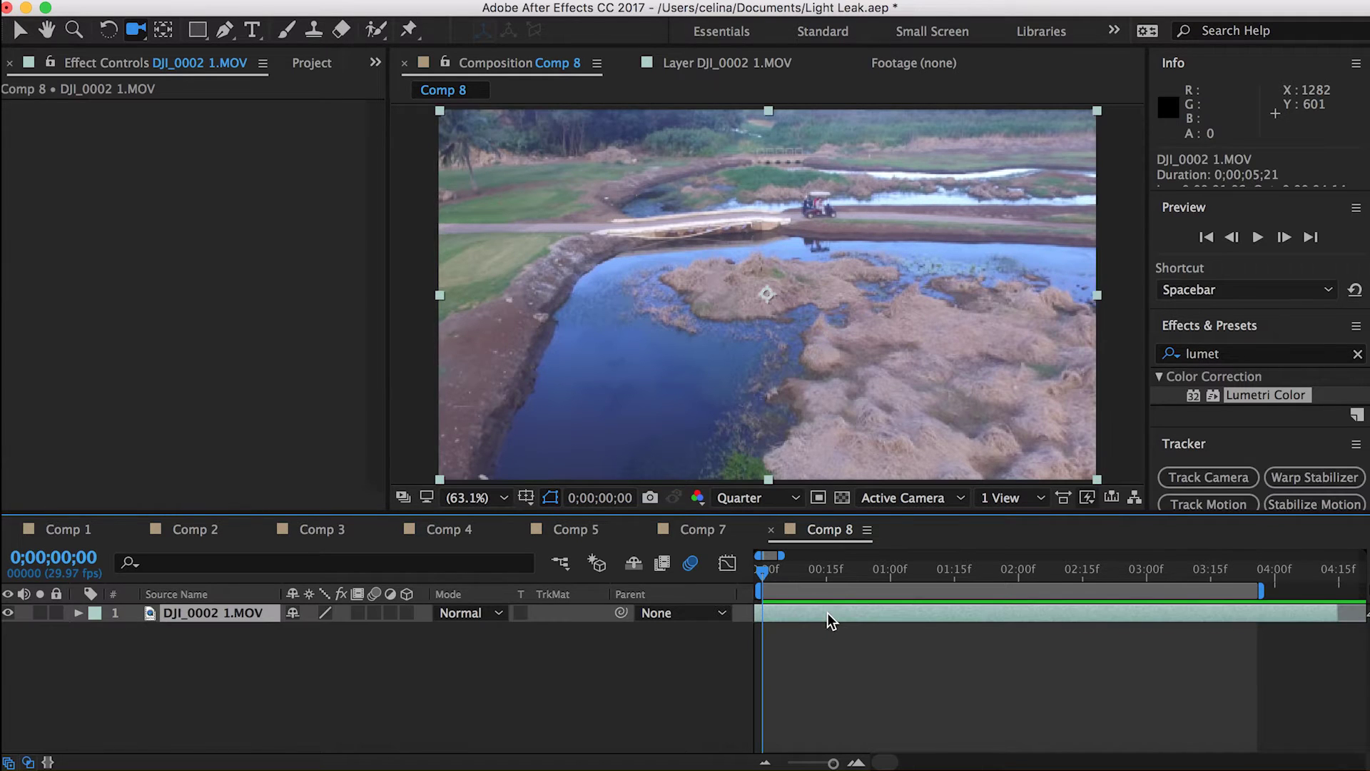
key(super+d)
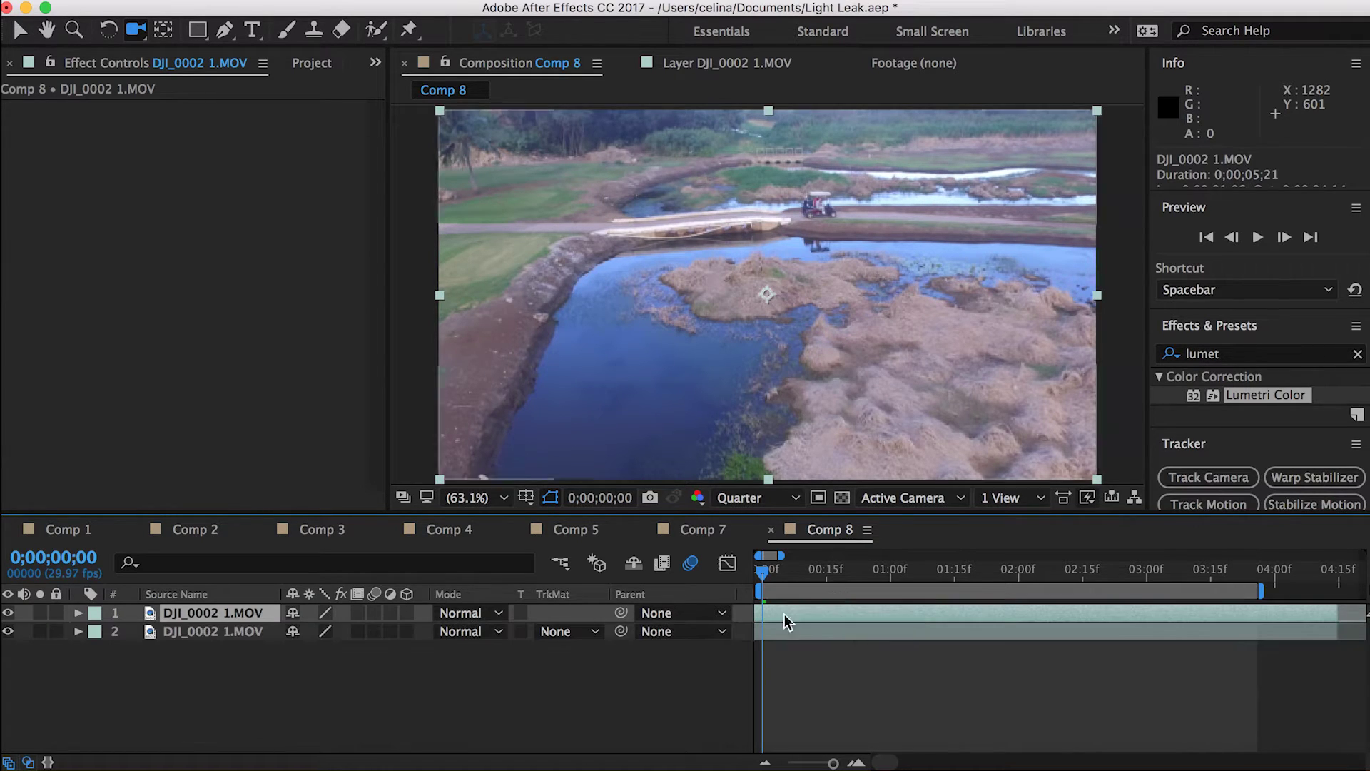
click(379, 32)
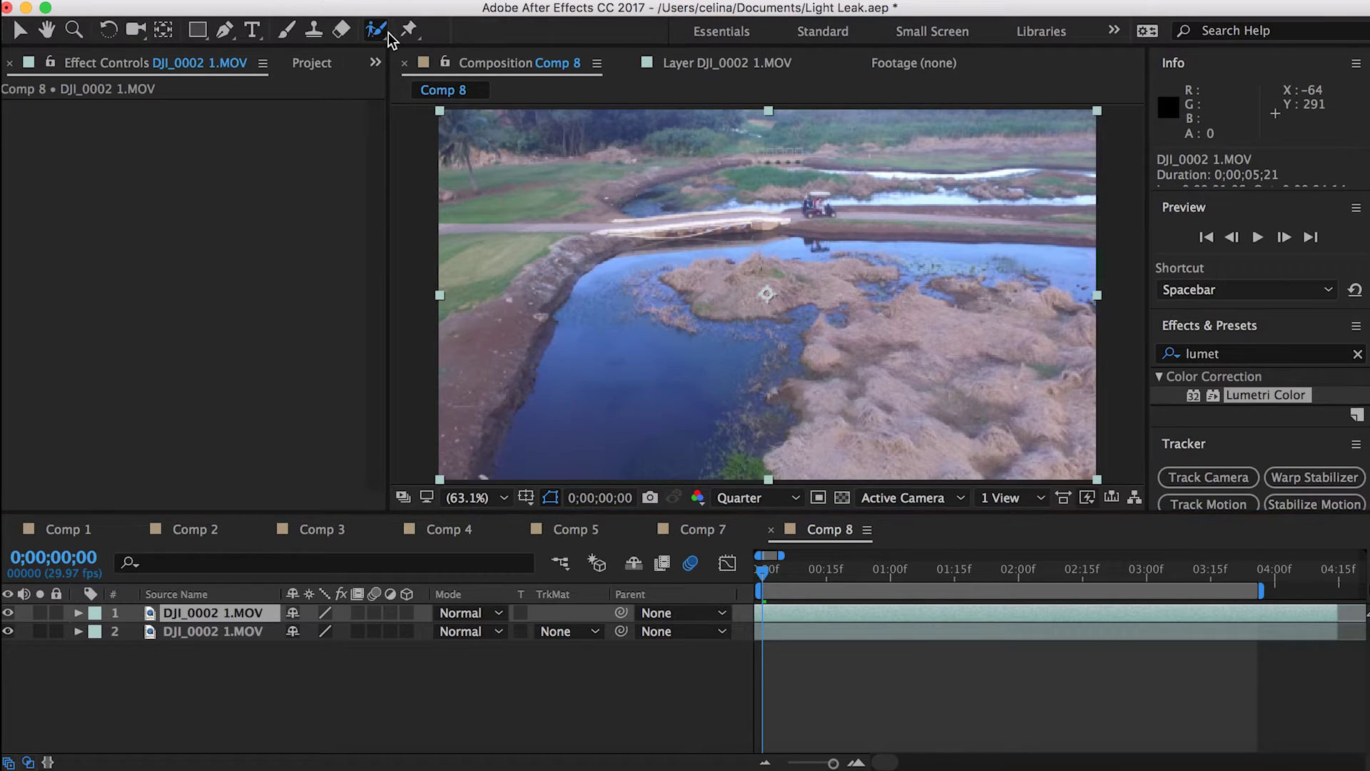
double_click(656, 228)
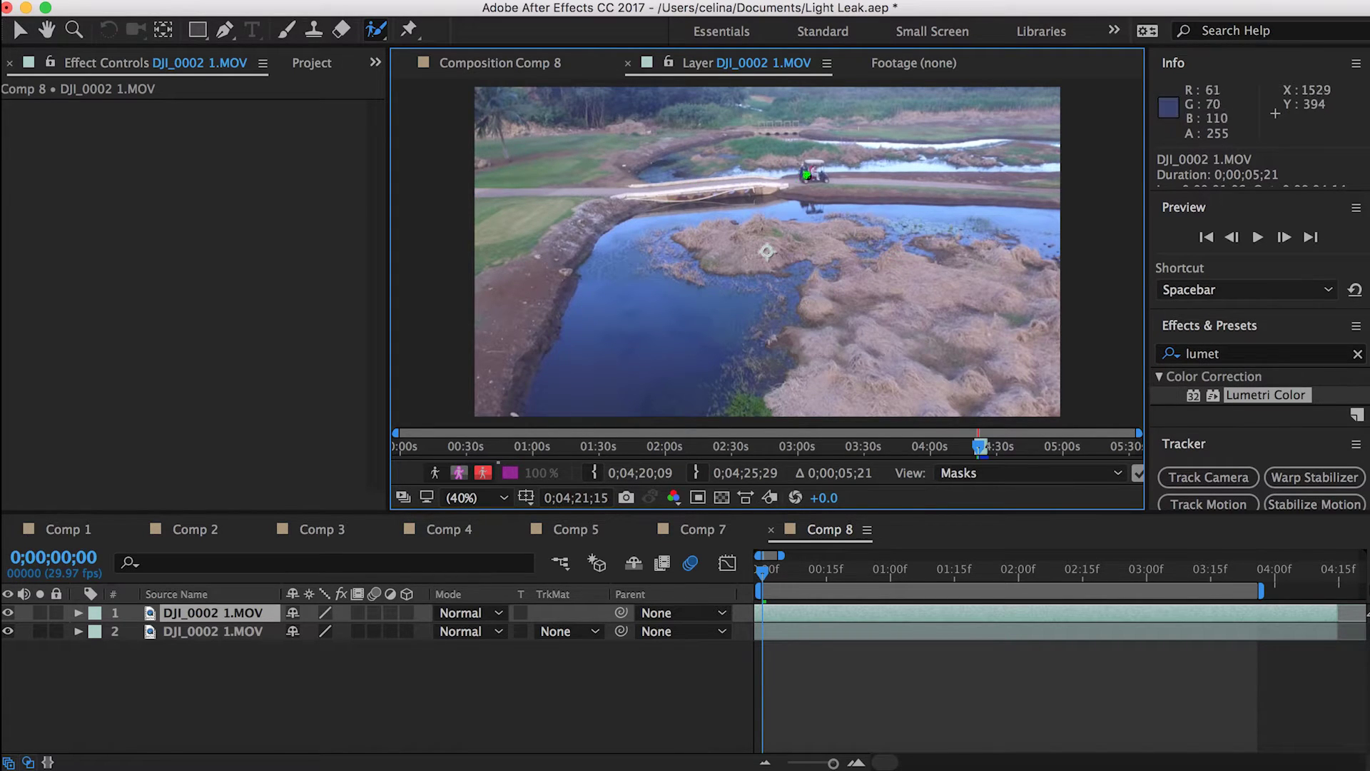
Paint Roto Brush strokes along the cart path, subtracting stray grass and the golf cart
drag(521, 189, 481, 191)
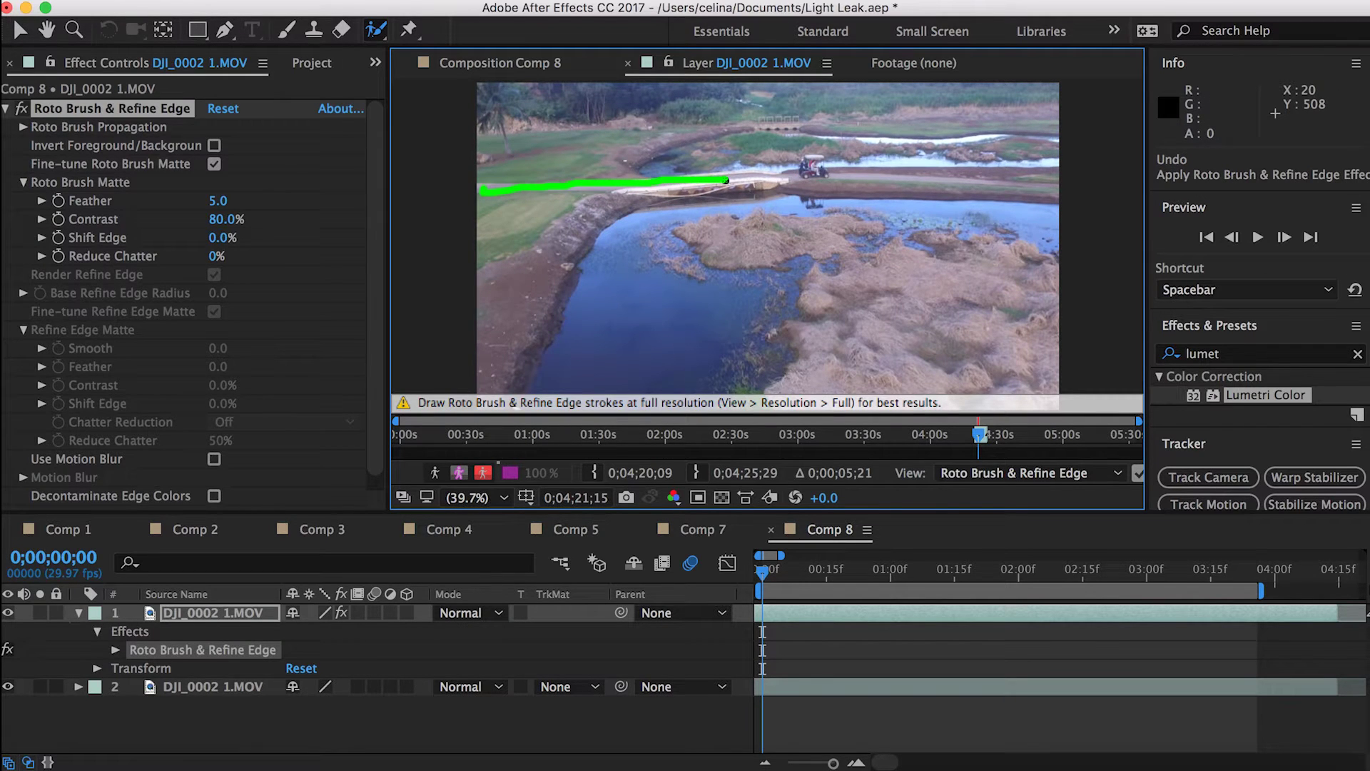
drag(795, 172, 790, 167)
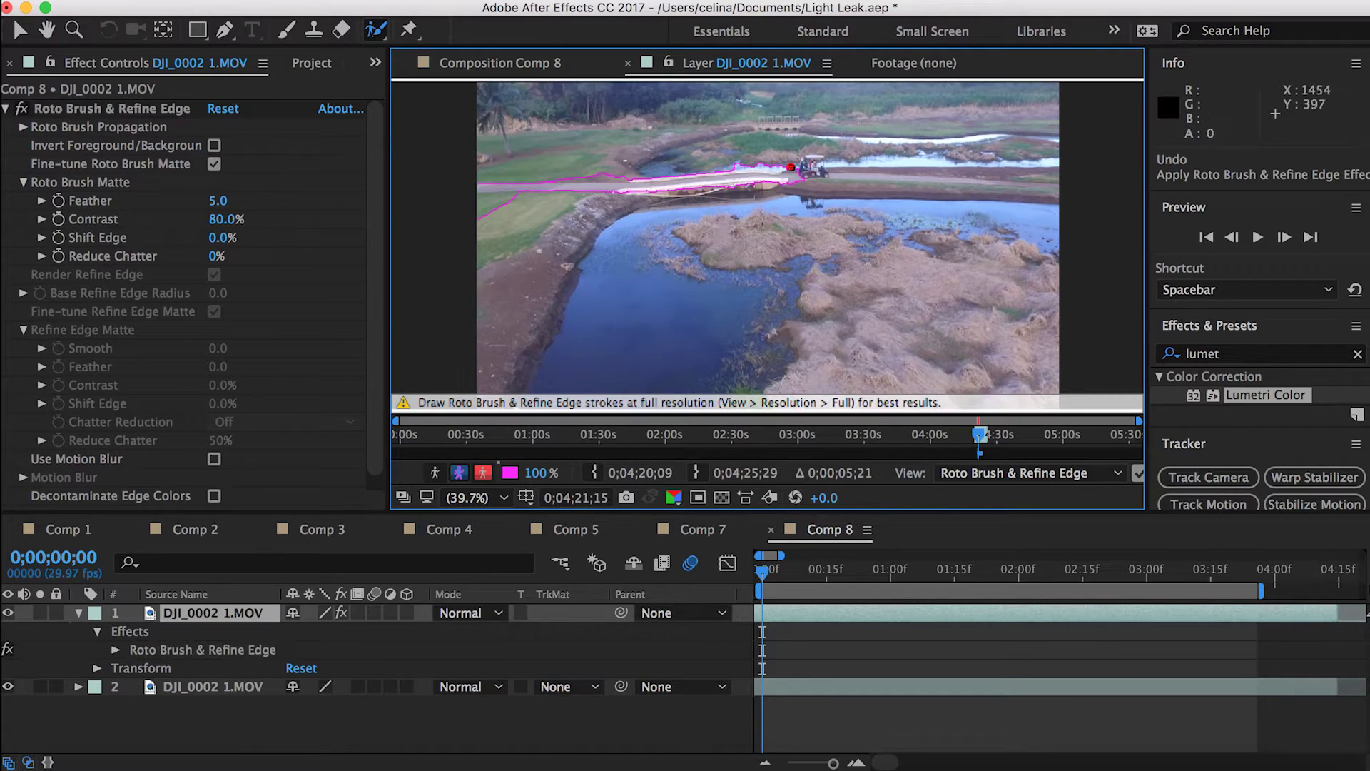
drag(709, 162, 710, 163)
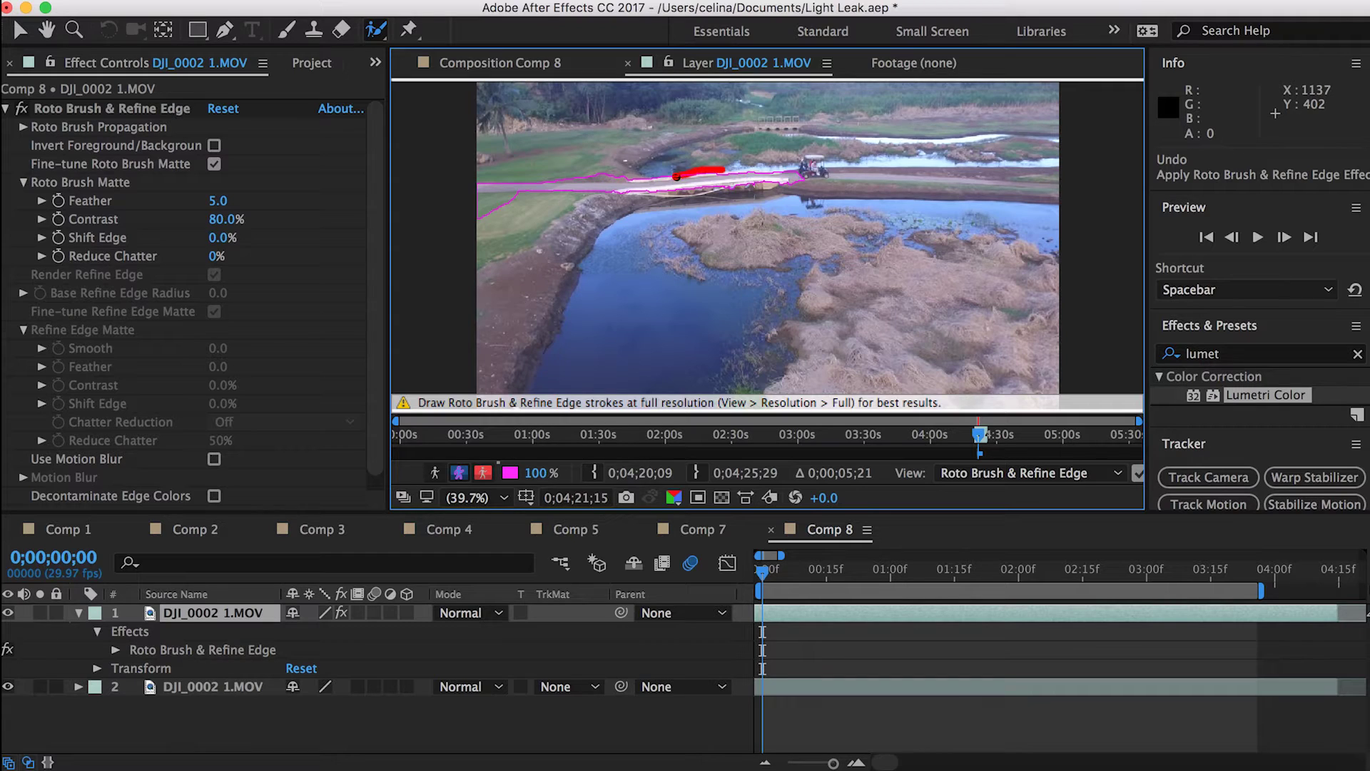
drag(649, 180, 643, 177)
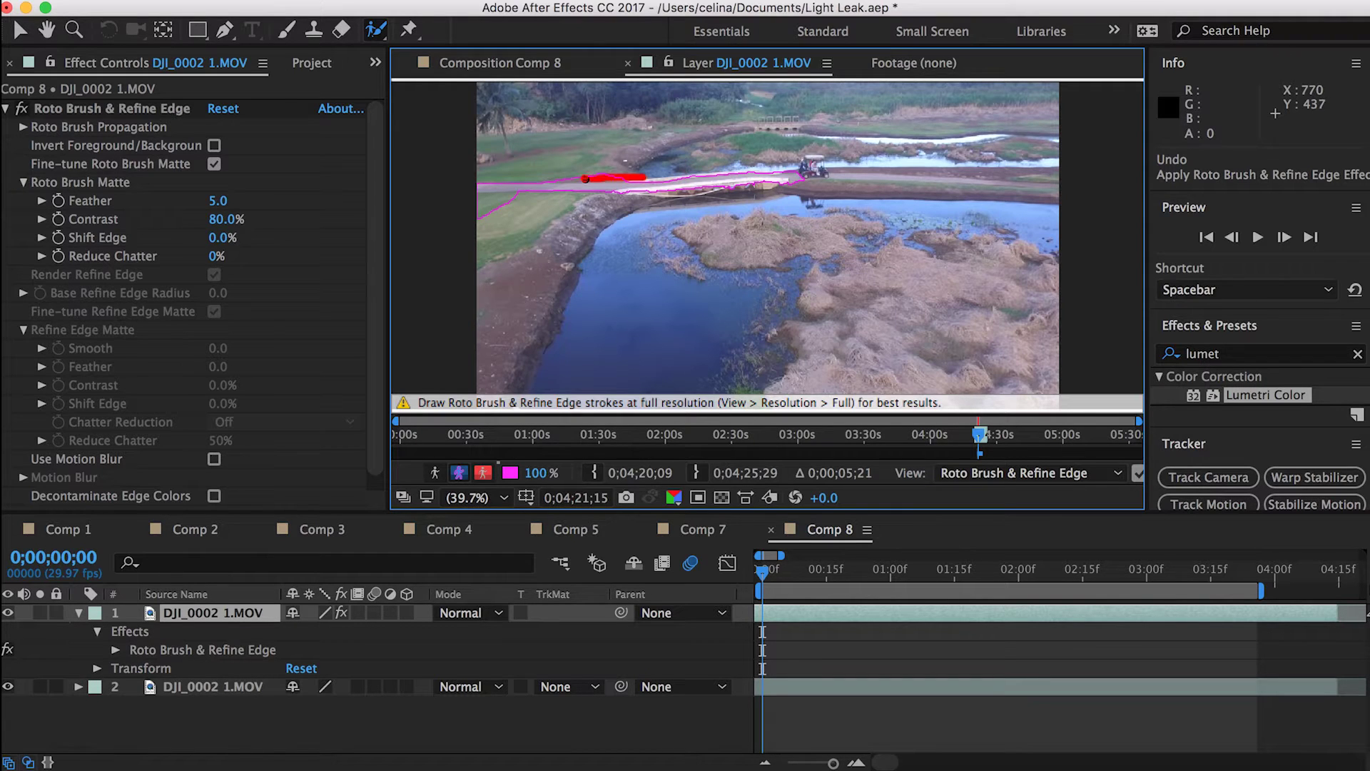
mouse_move(545, 208)
mouse_down()
mouse_move(465, 207)
mouse_move(466, 197)
mouse_up()
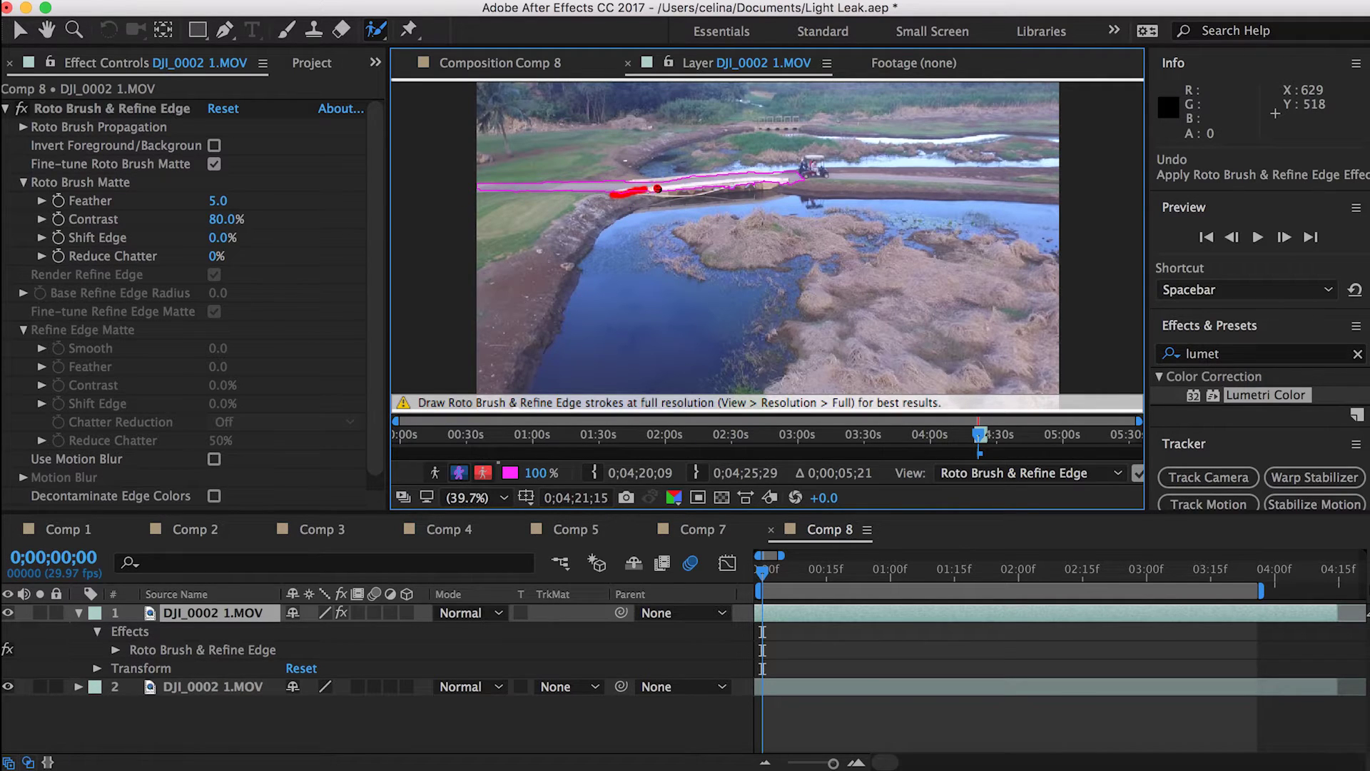
drag(792, 180, 799, 178)
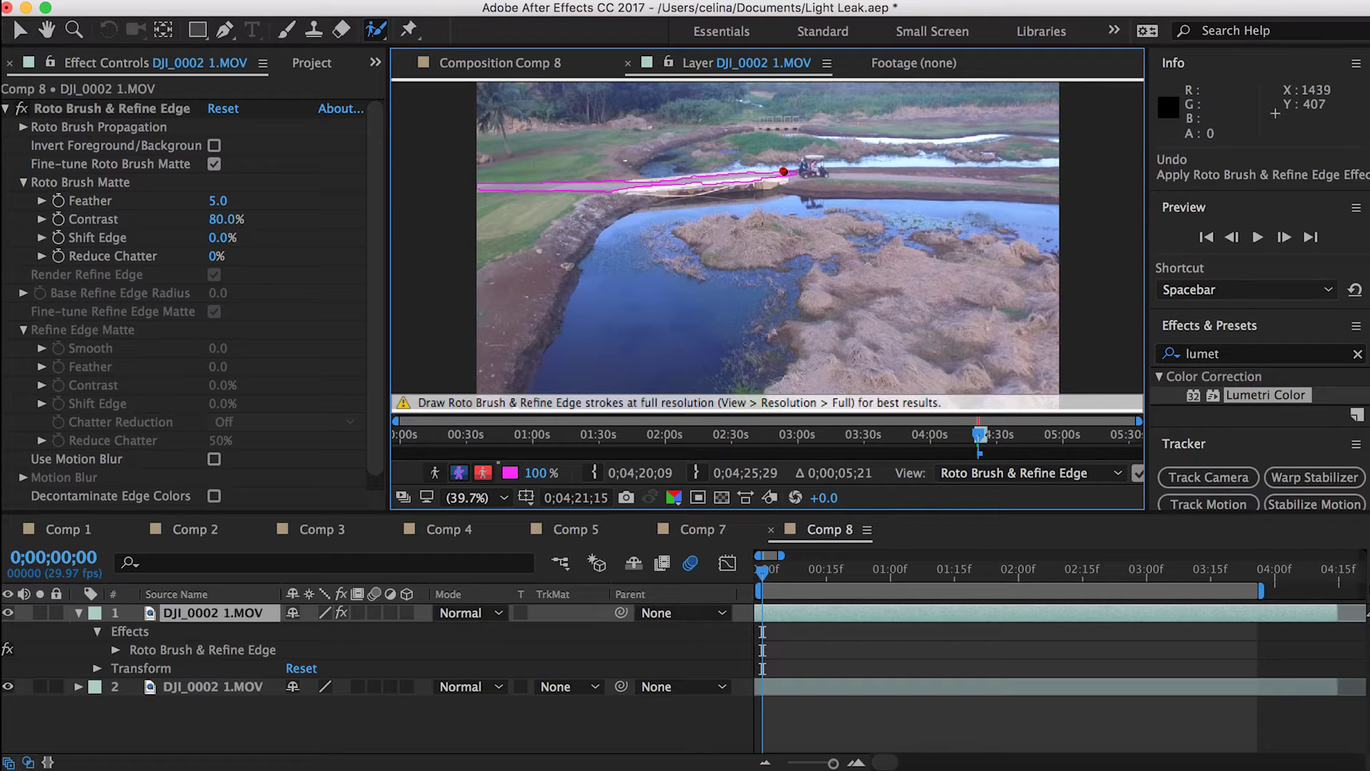
drag(796, 182, 773, 184)
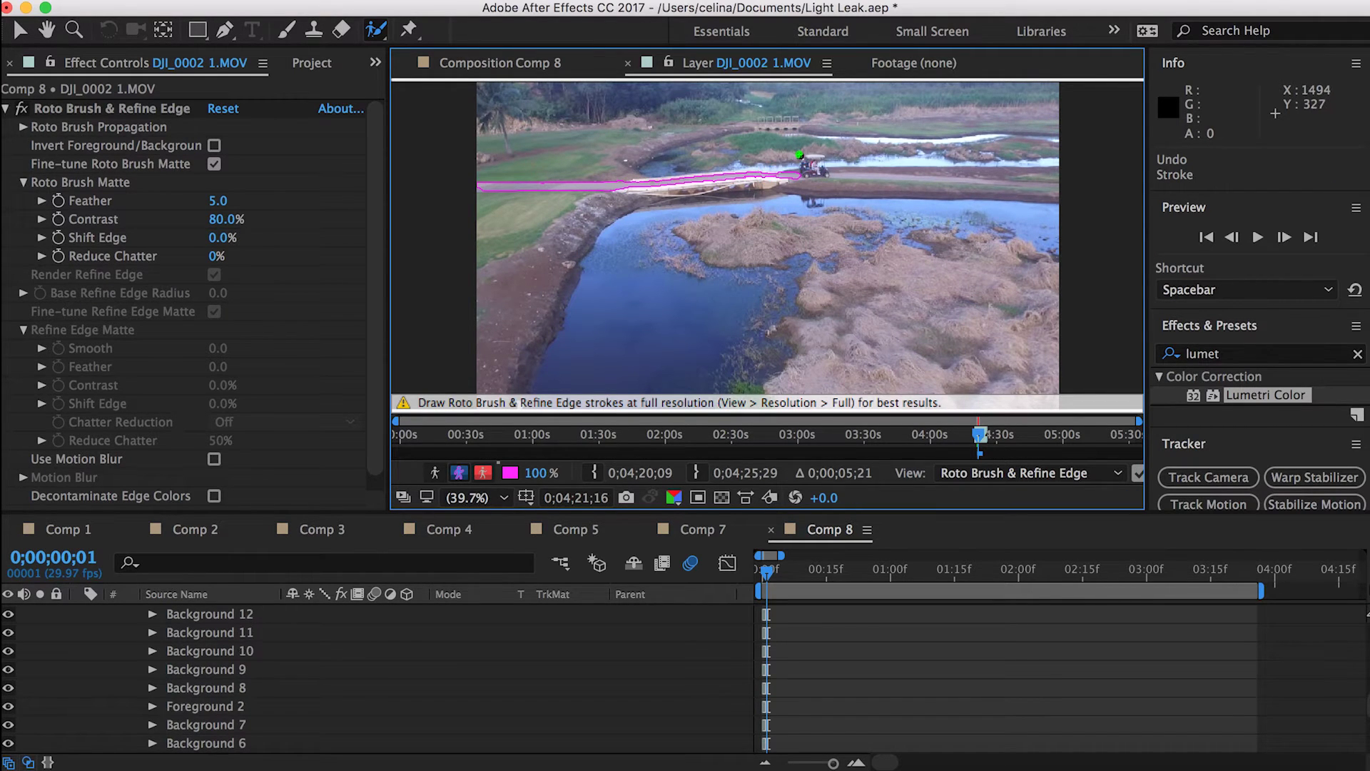
Step forward frame by frame, adding a foreground touch-up to the cart-path matte
key(Page_Down)
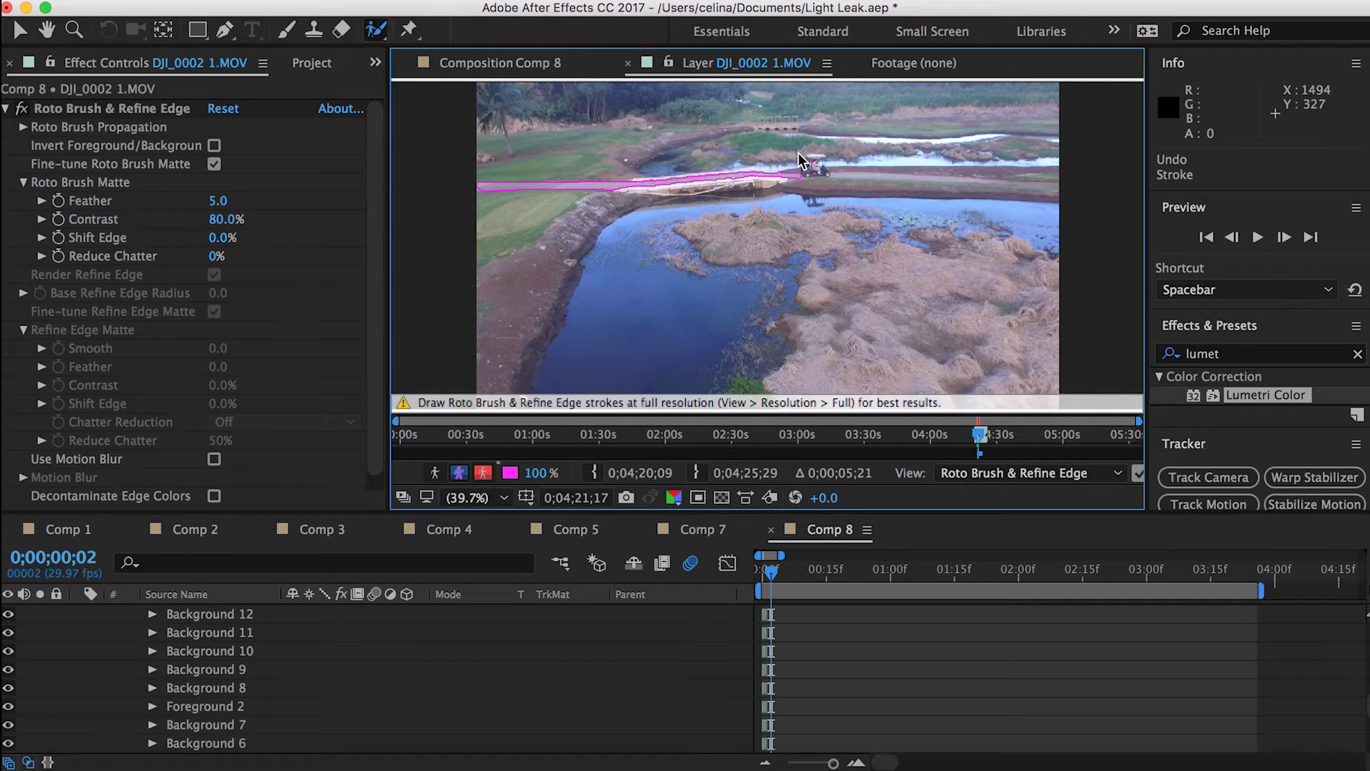
key(Page_Down)
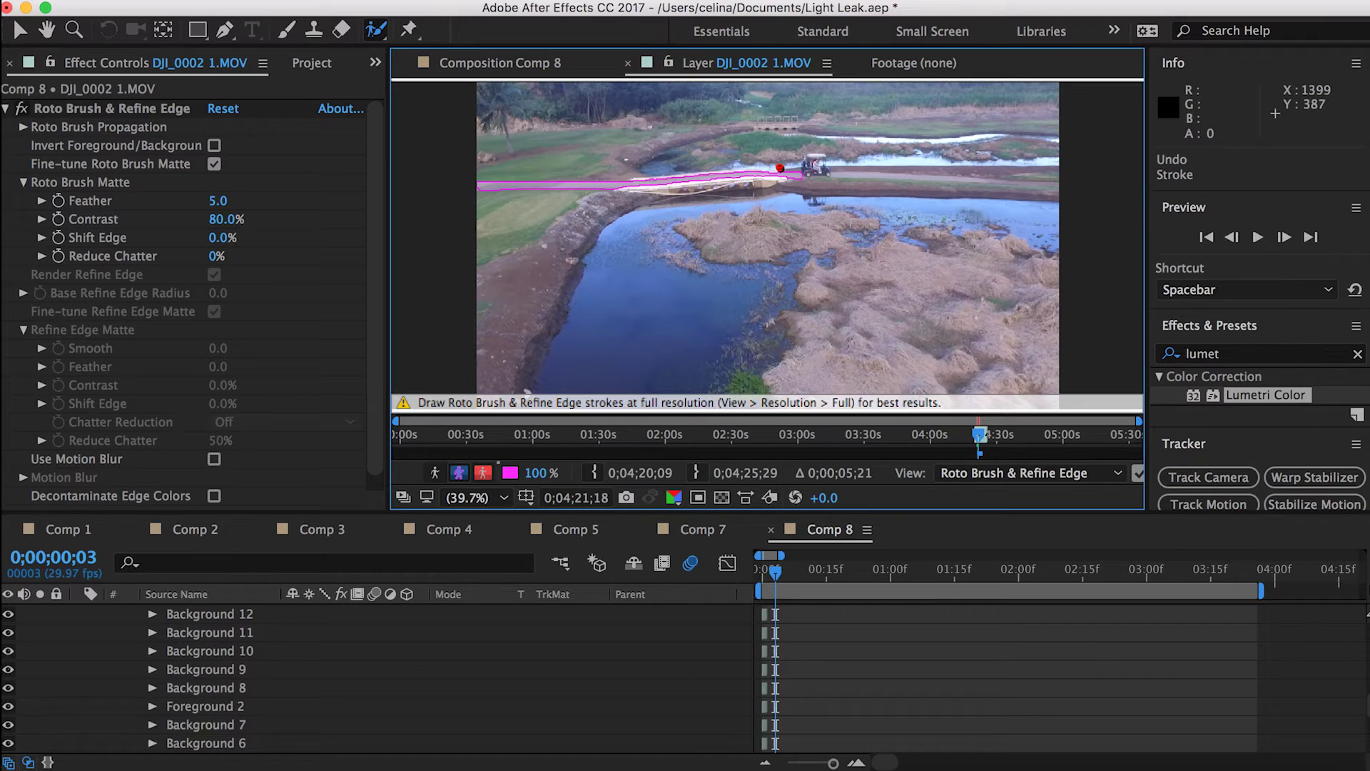
click(780, 168)
key(Page_Down)
key(Page_Down)
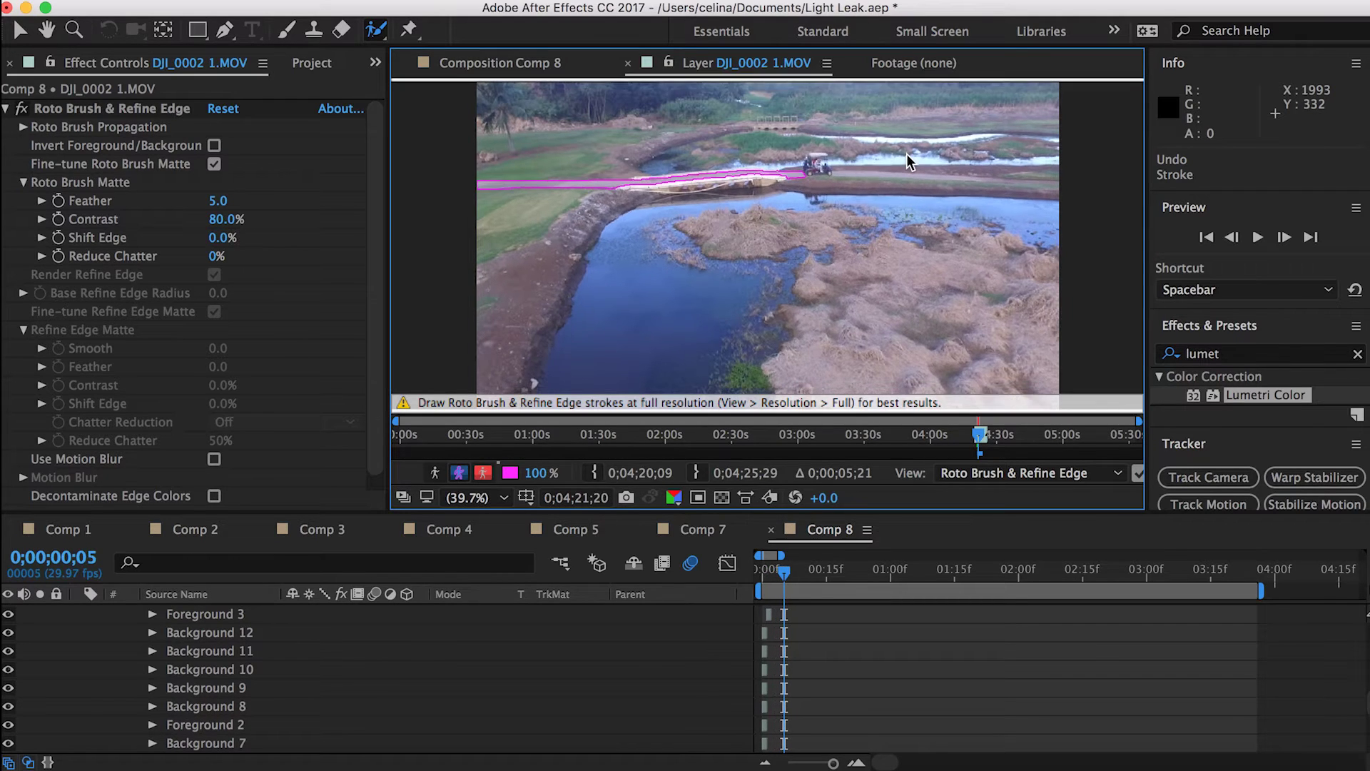
key(Page_Down)
key(Page_Down)
key(Page_Down)
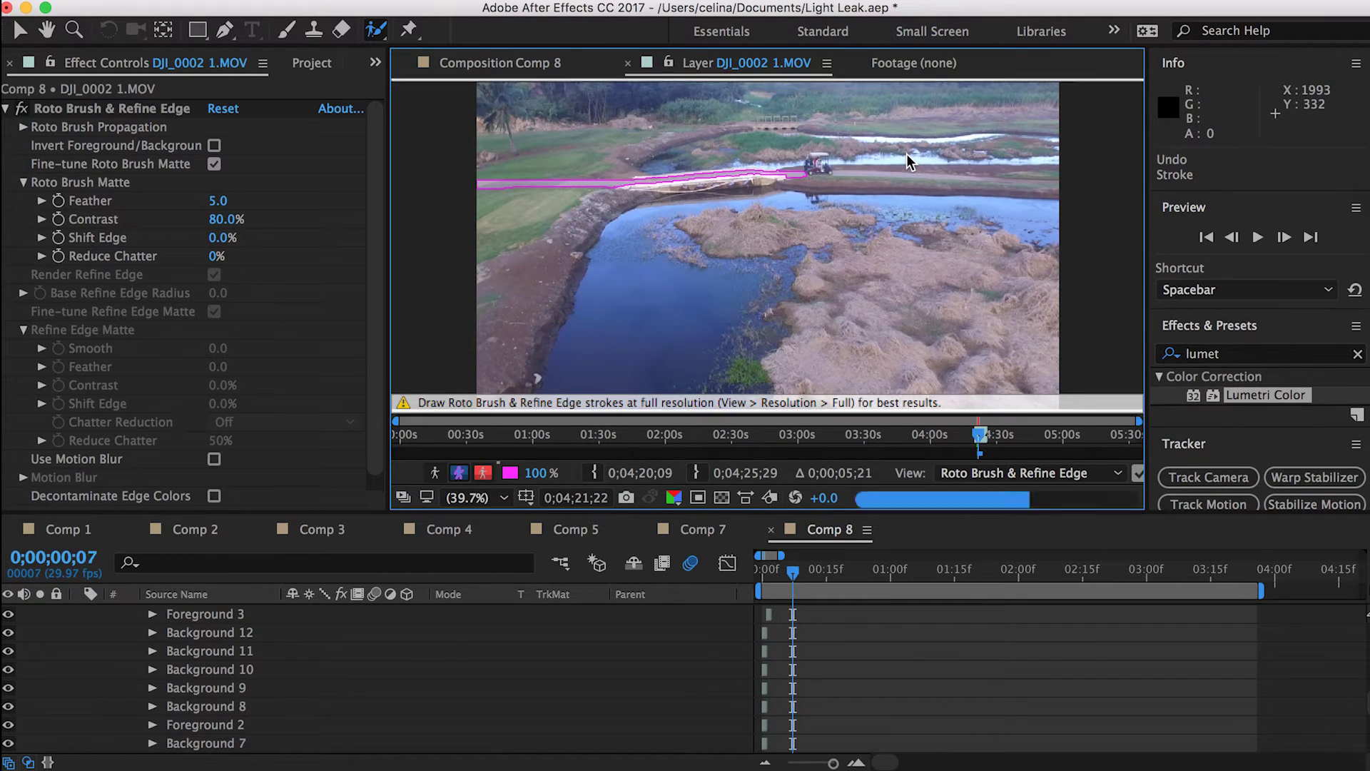
key(Page_Down)
key(Page_Down)
key(Page_Down)
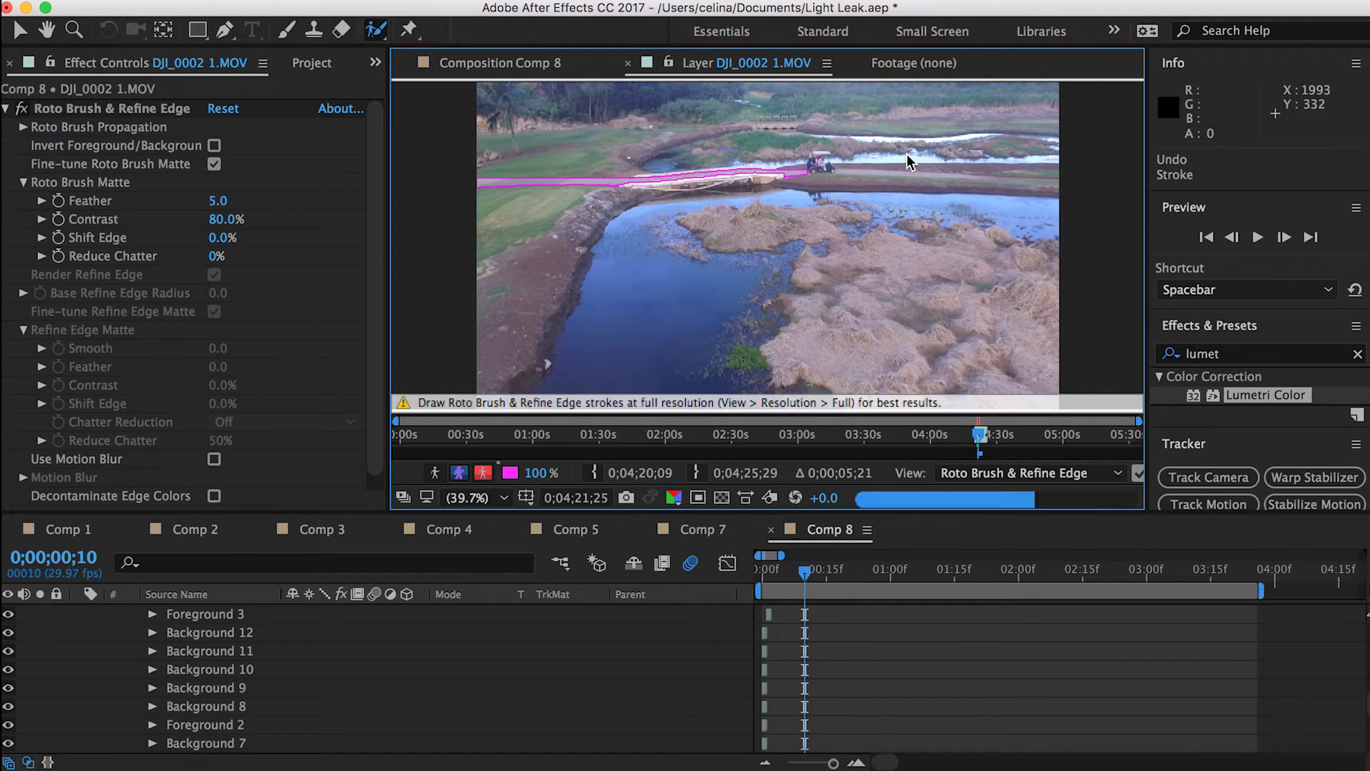
key(Page_Down)
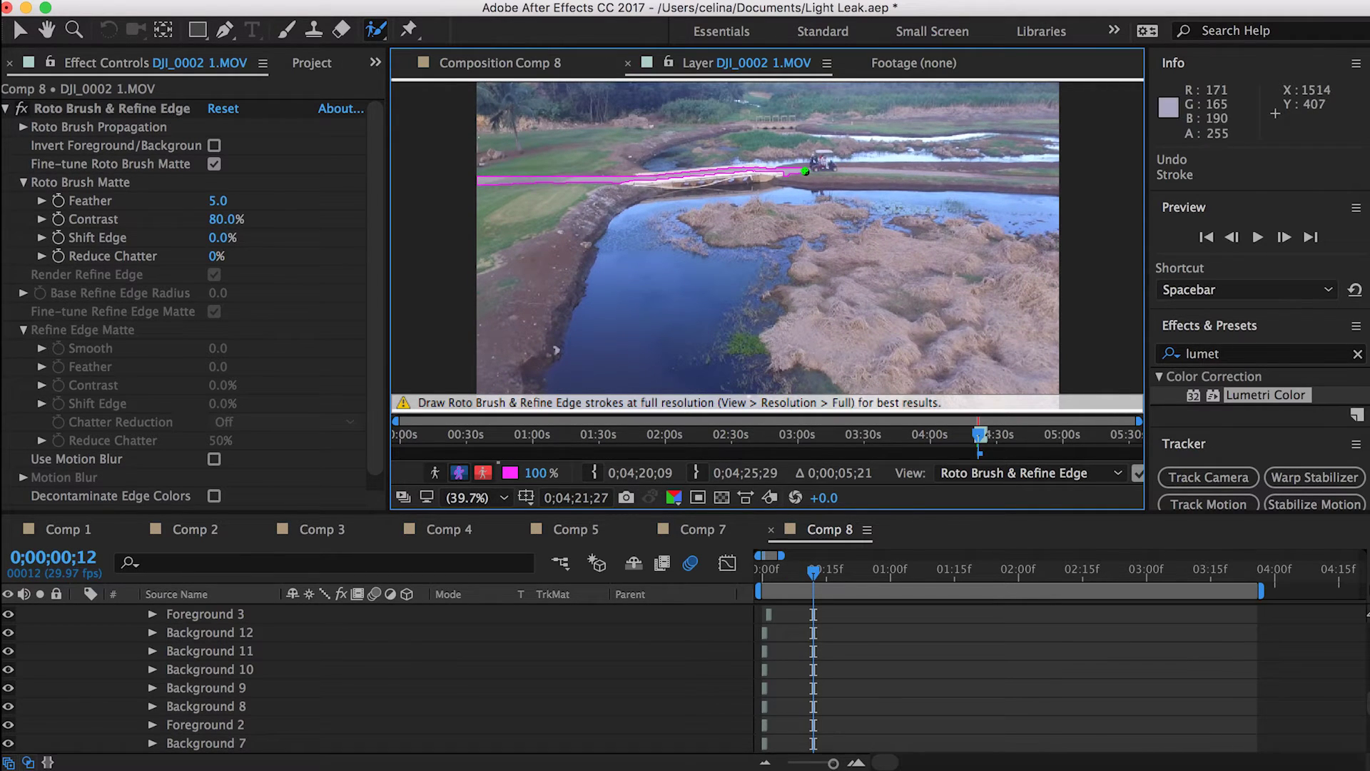
Keep stepping through frames, removing stray background near the golf cart from the matte
drag(806, 171, 812, 170)
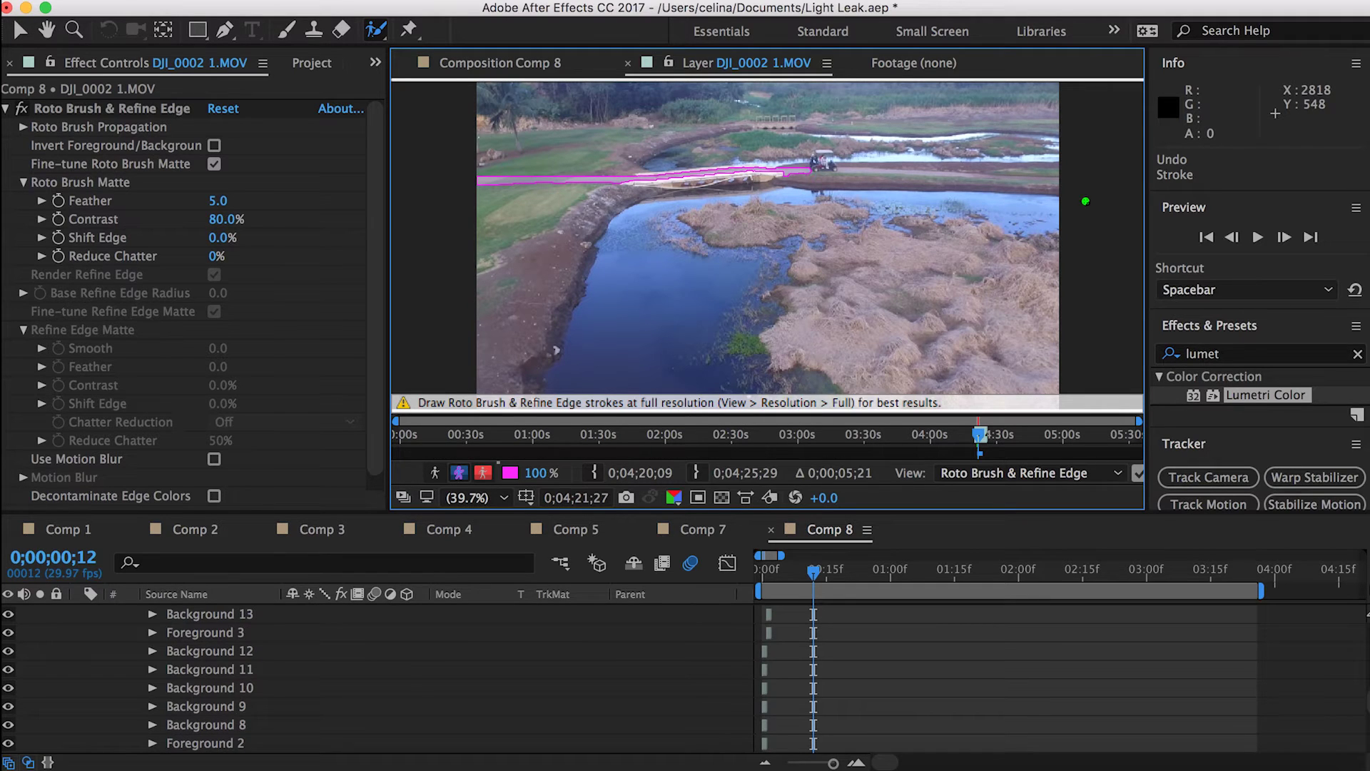
key(Page_Down)
key(Page_Down)
key(Page_Down)
key(Page_Down)
key(Page_Down)
key(Page_Down)
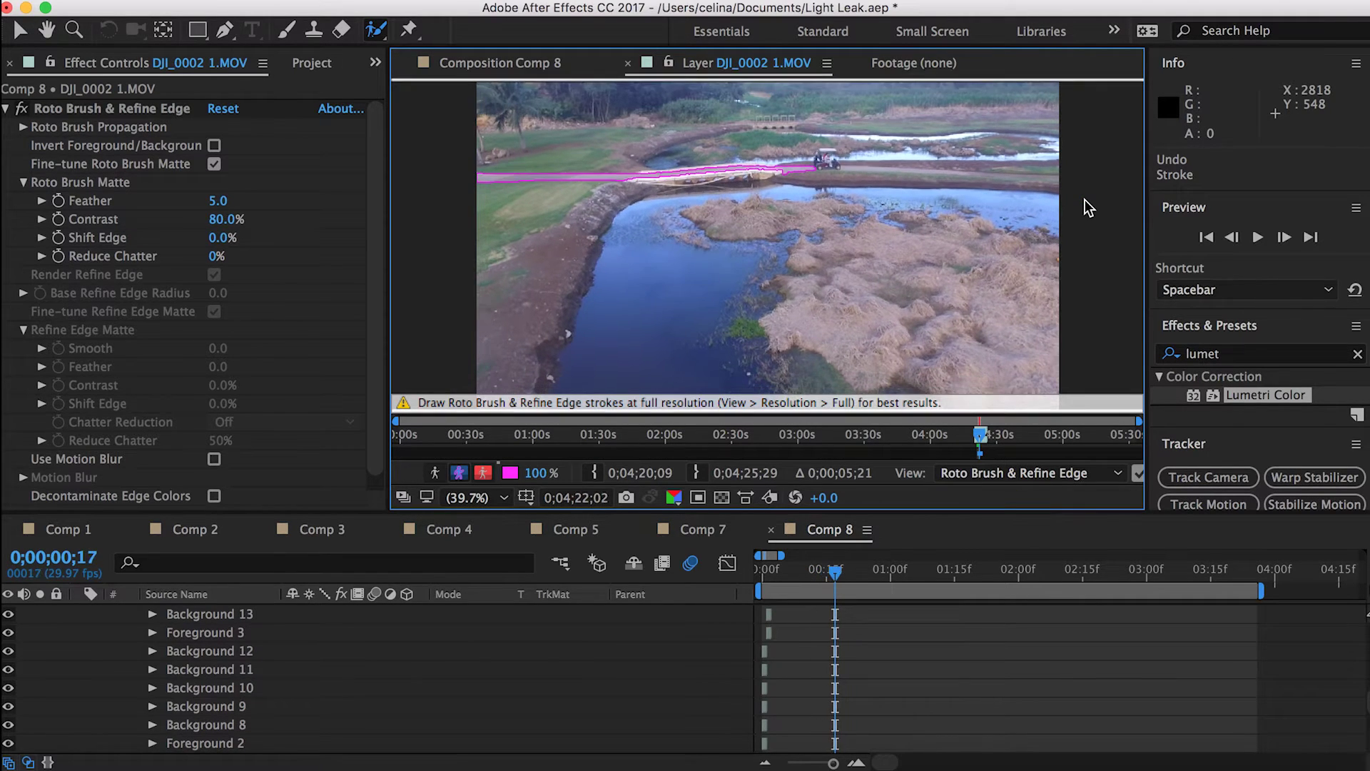
key(Page_Down)
key(Page_Down)
key(Page_Down)
key(Page_Down)
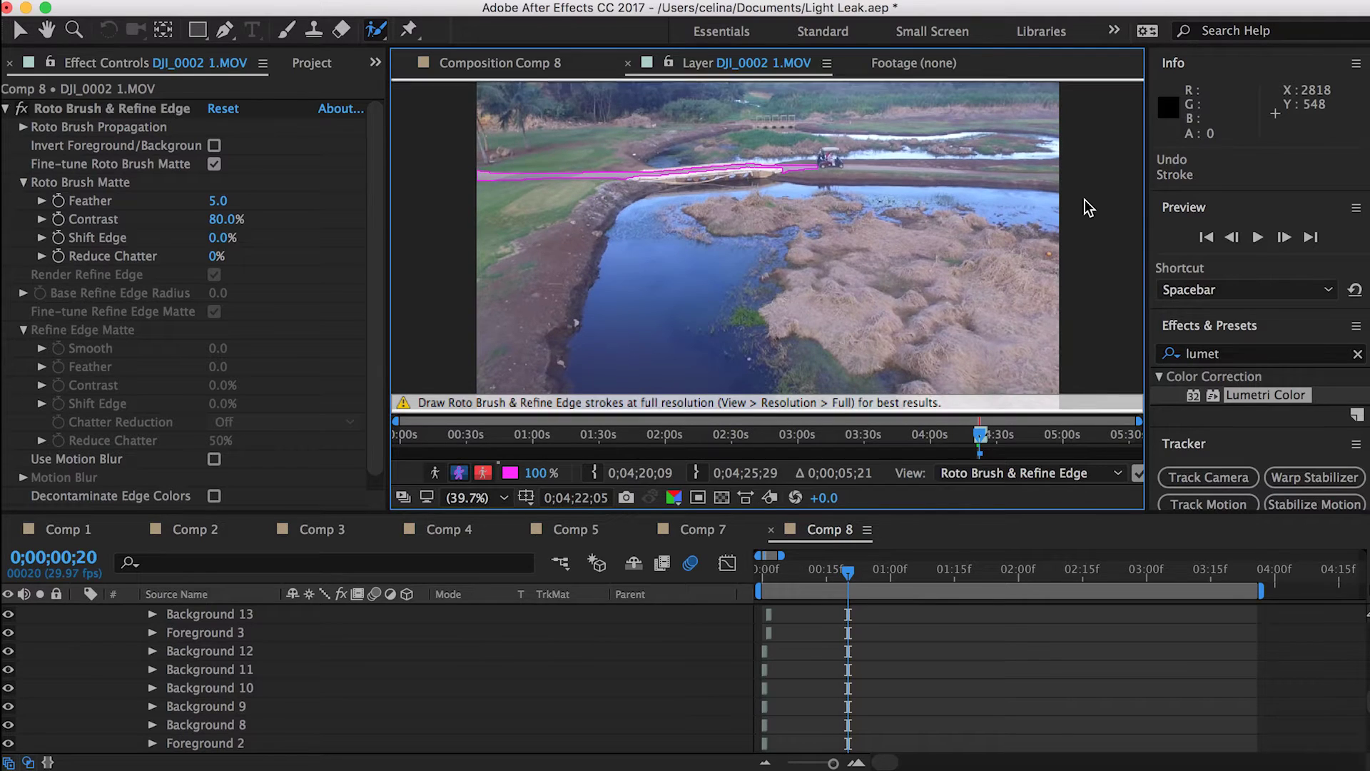
key(Page_Down)
key(Page_Down)
key(Page_Down)
key(Page_Down)
key(Page_Down)
key(Page_Down)
key(Page_Down)
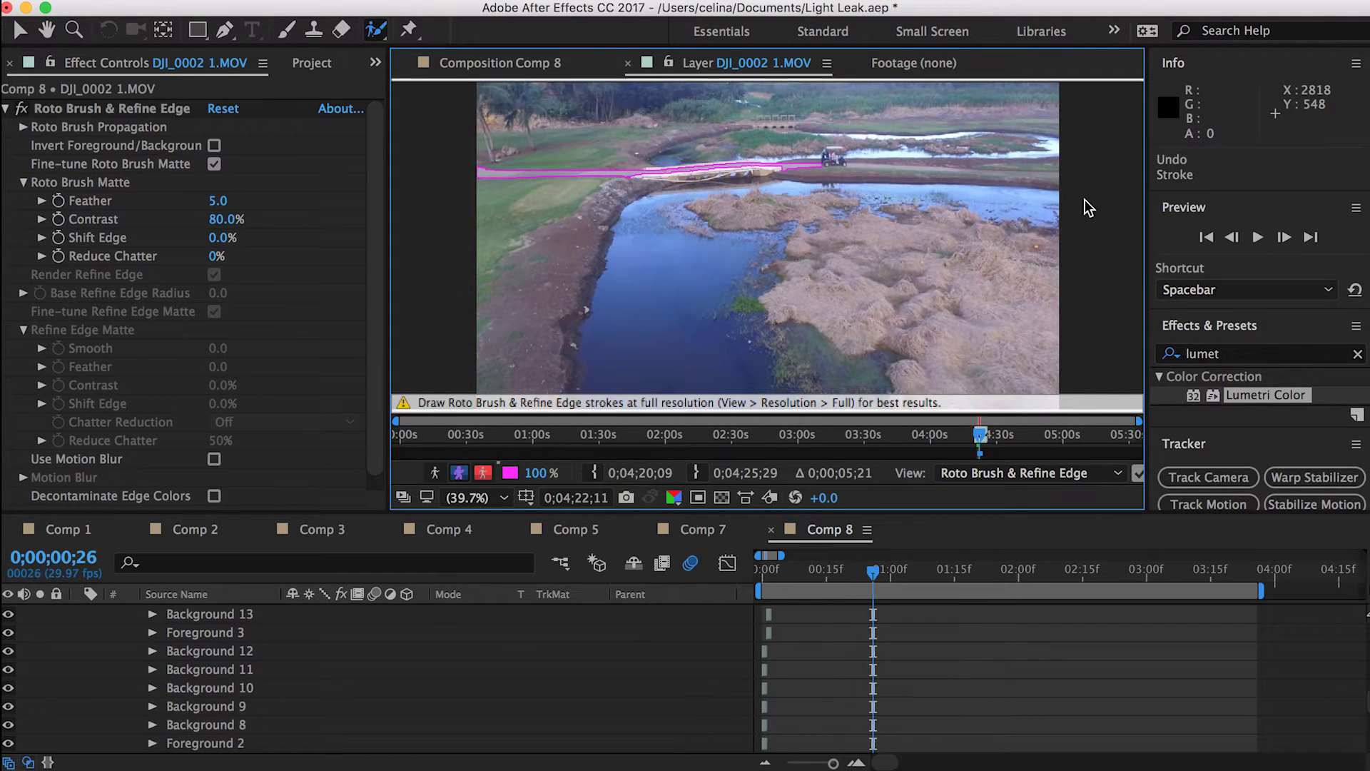
key(Page_Down)
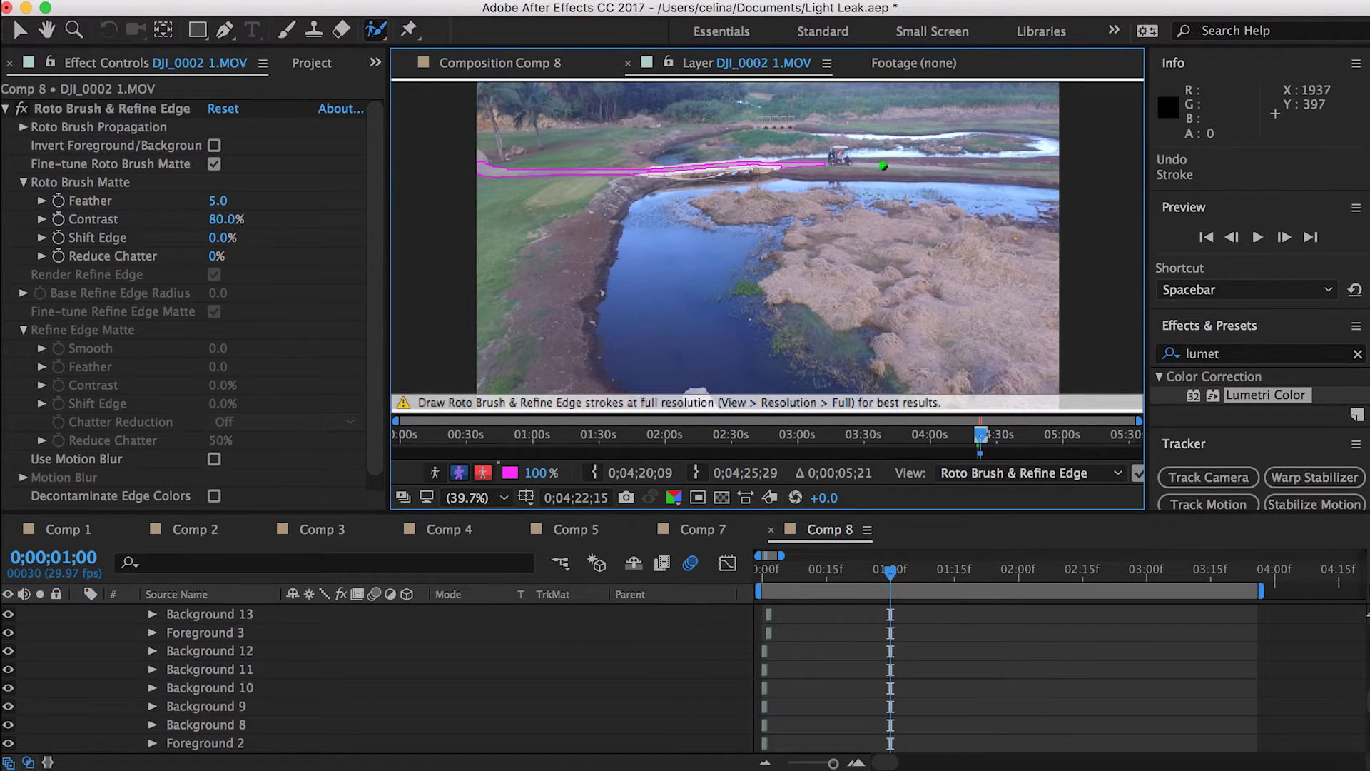
drag(827, 166, 828, 165)
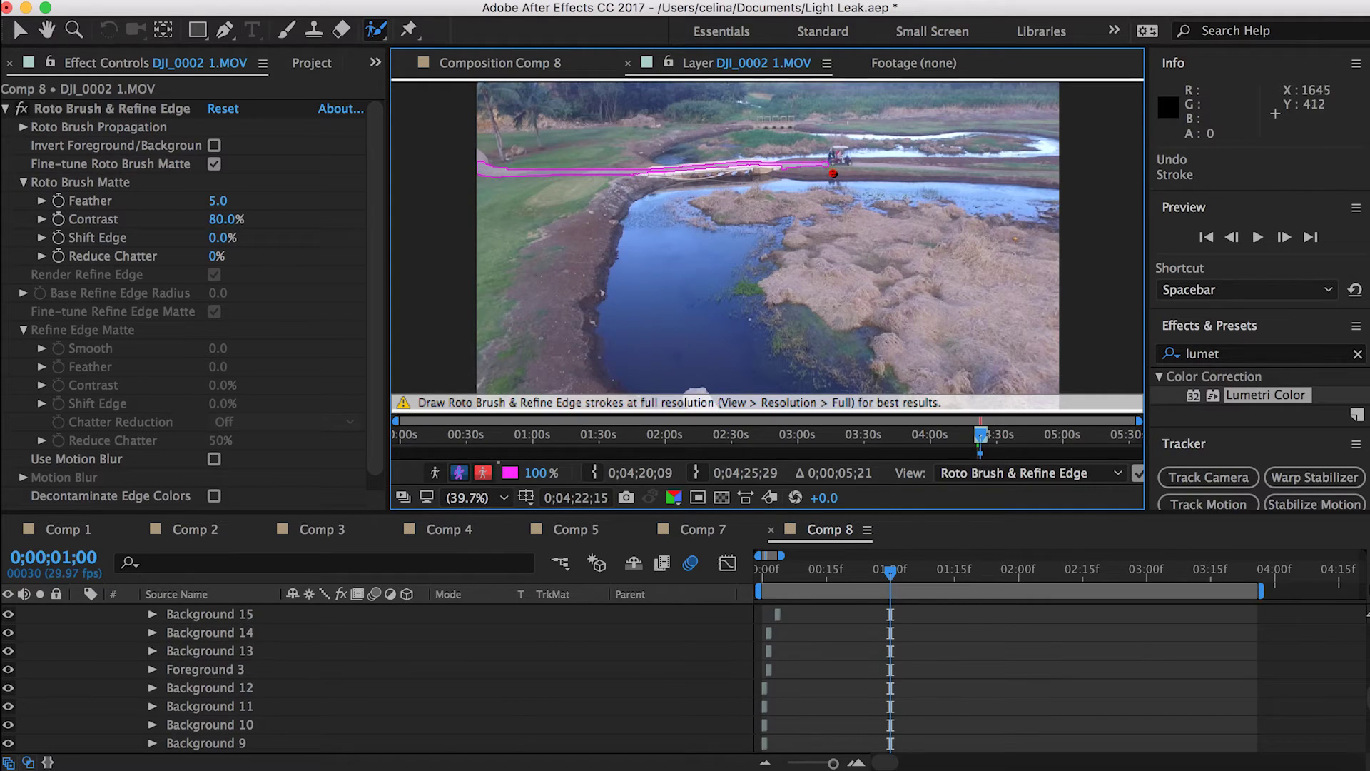
click(890, 222)
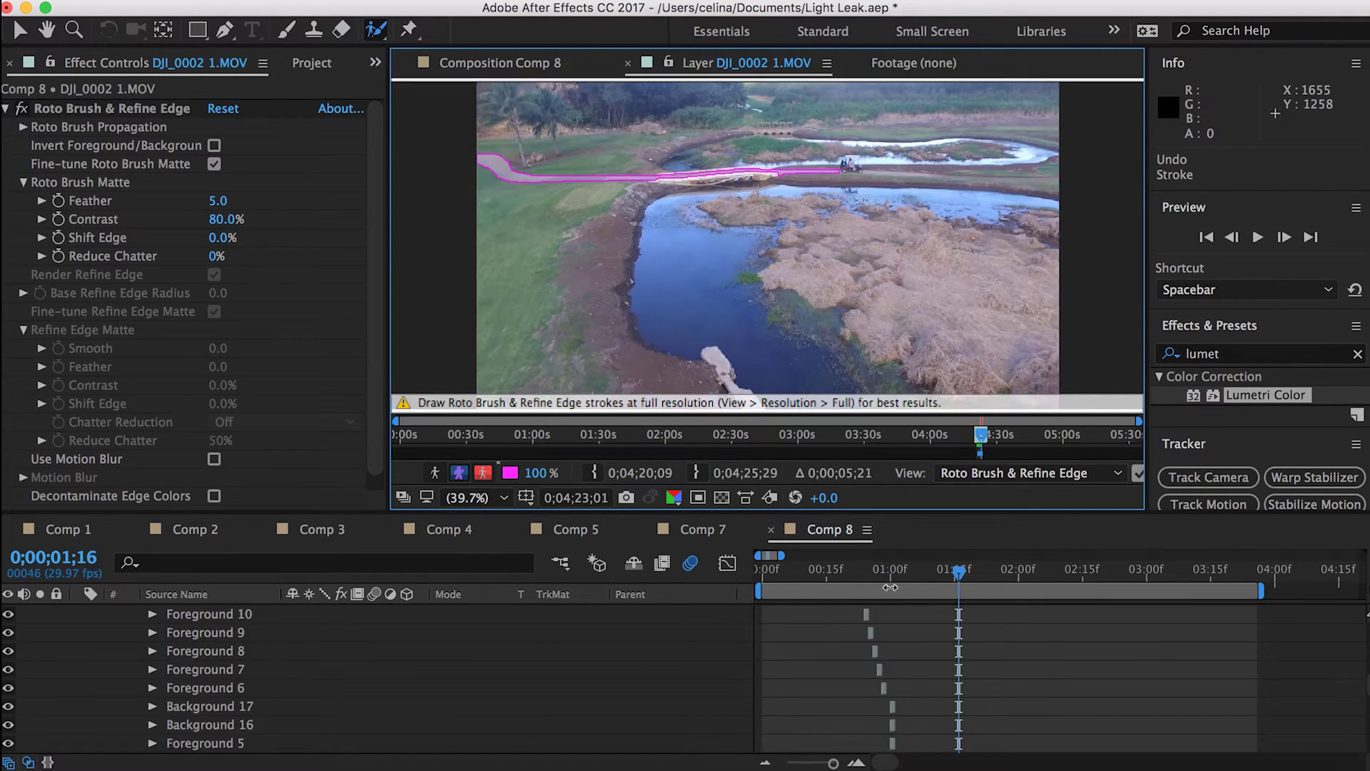
key(Page_Down)
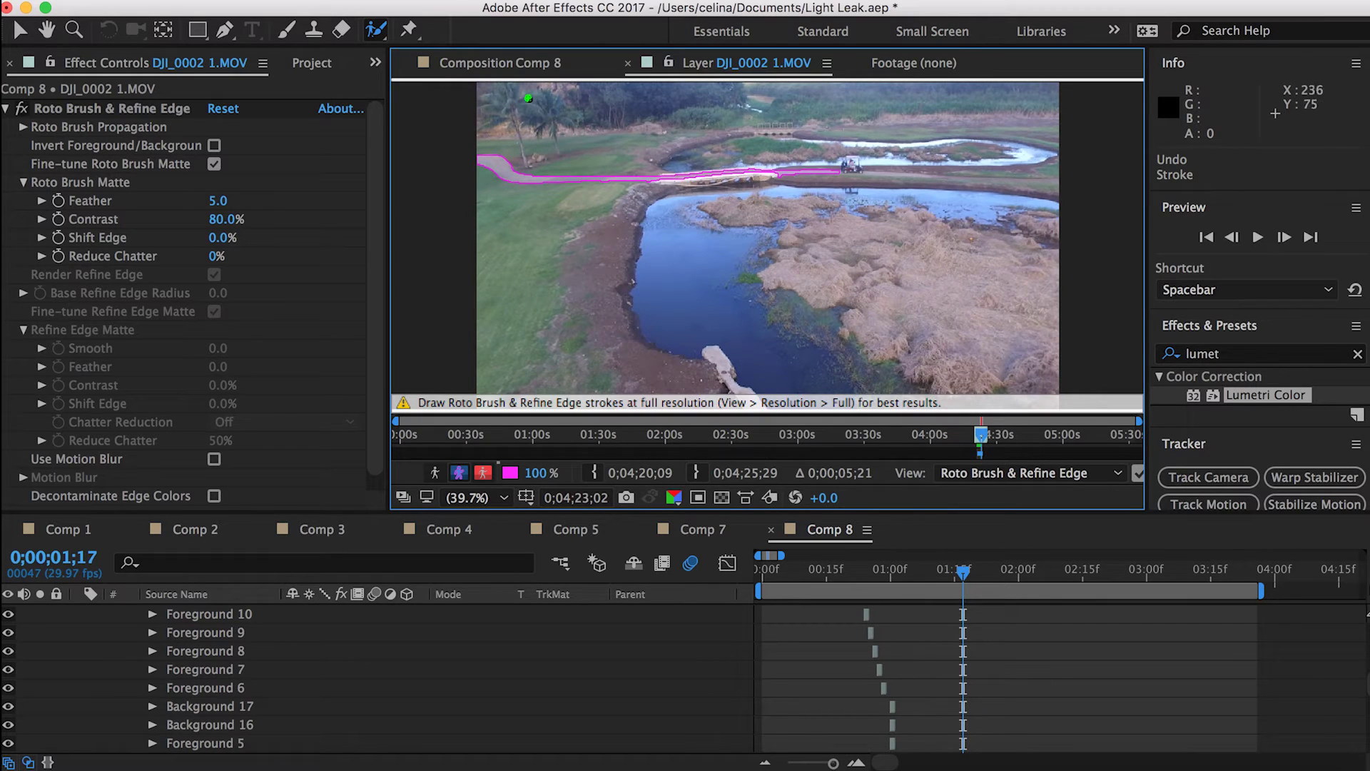
Return to the Comp 8 composition with the Selection tool and preview the matted clip
click(15, 29)
click(492, 63)
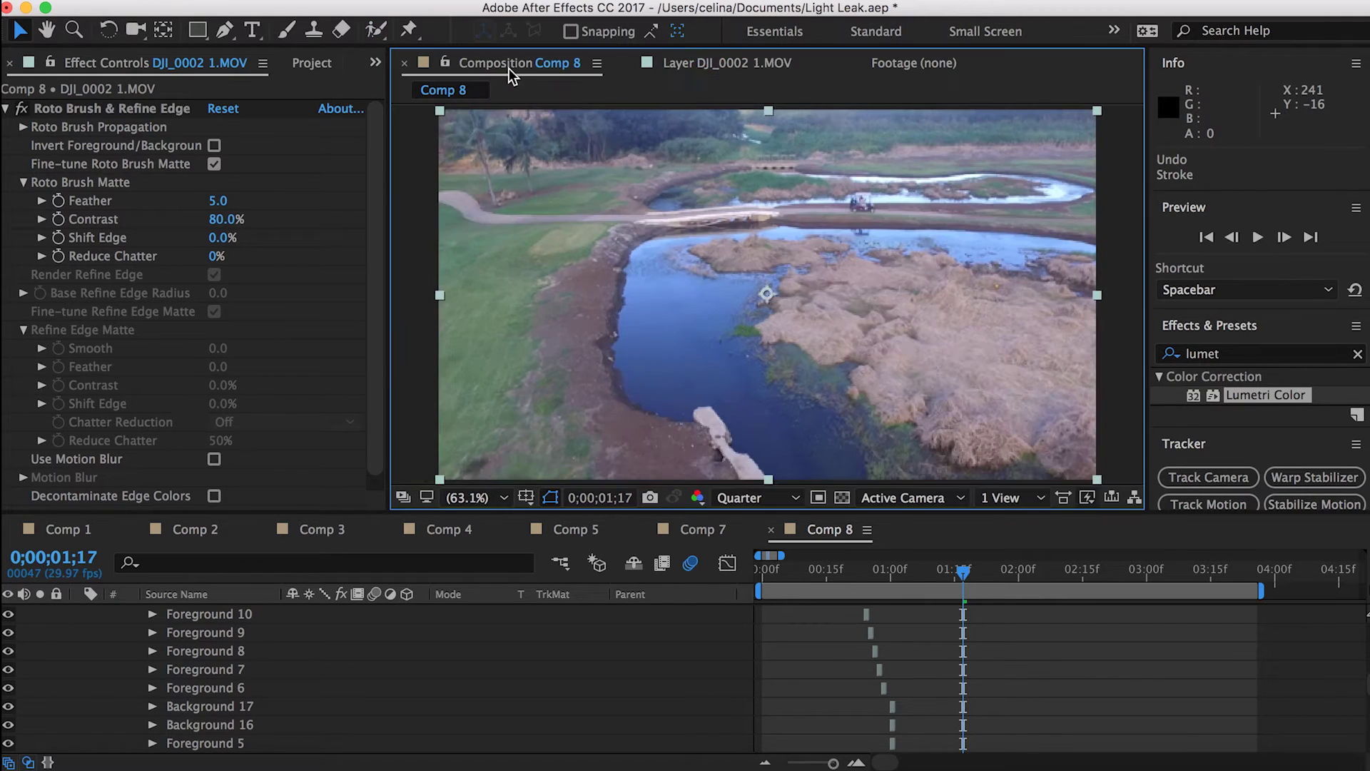
key(space)
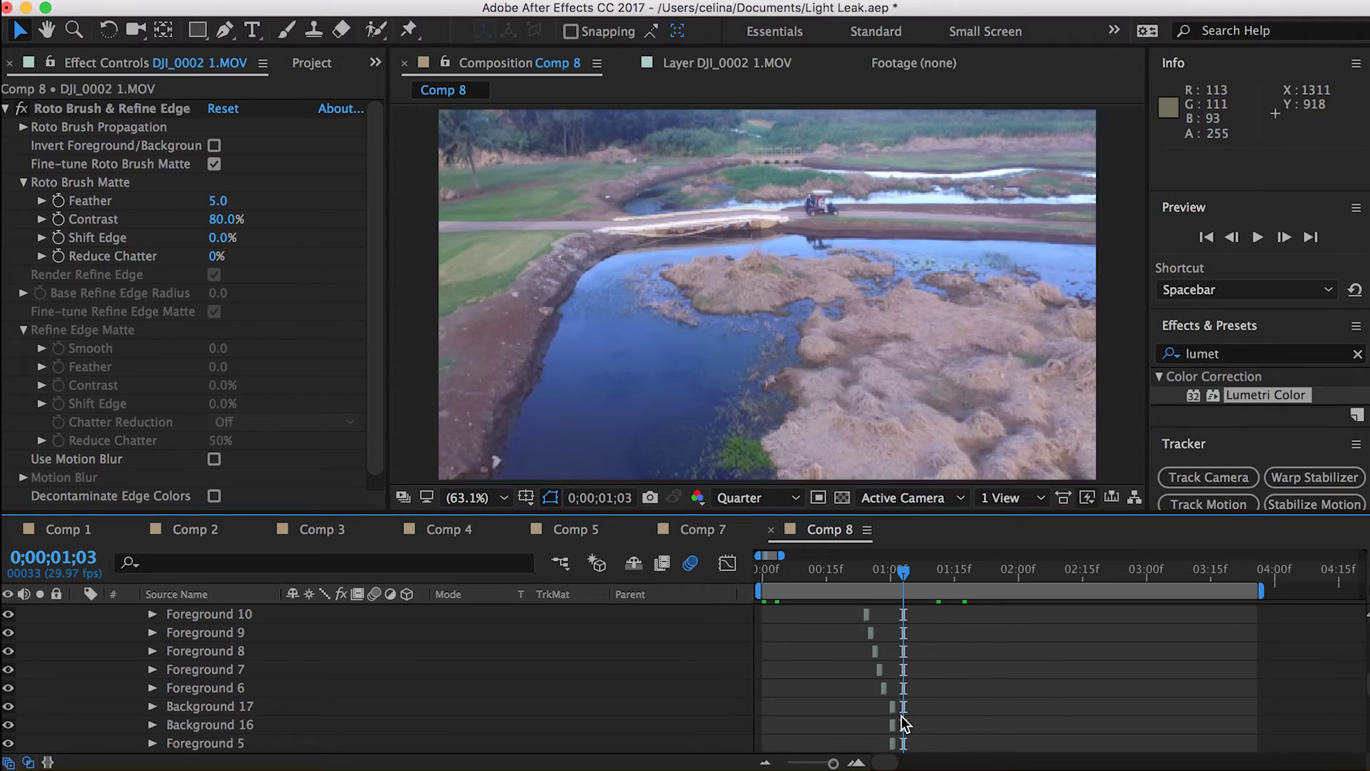
scroll(894, 635, up, 5)
key(space)
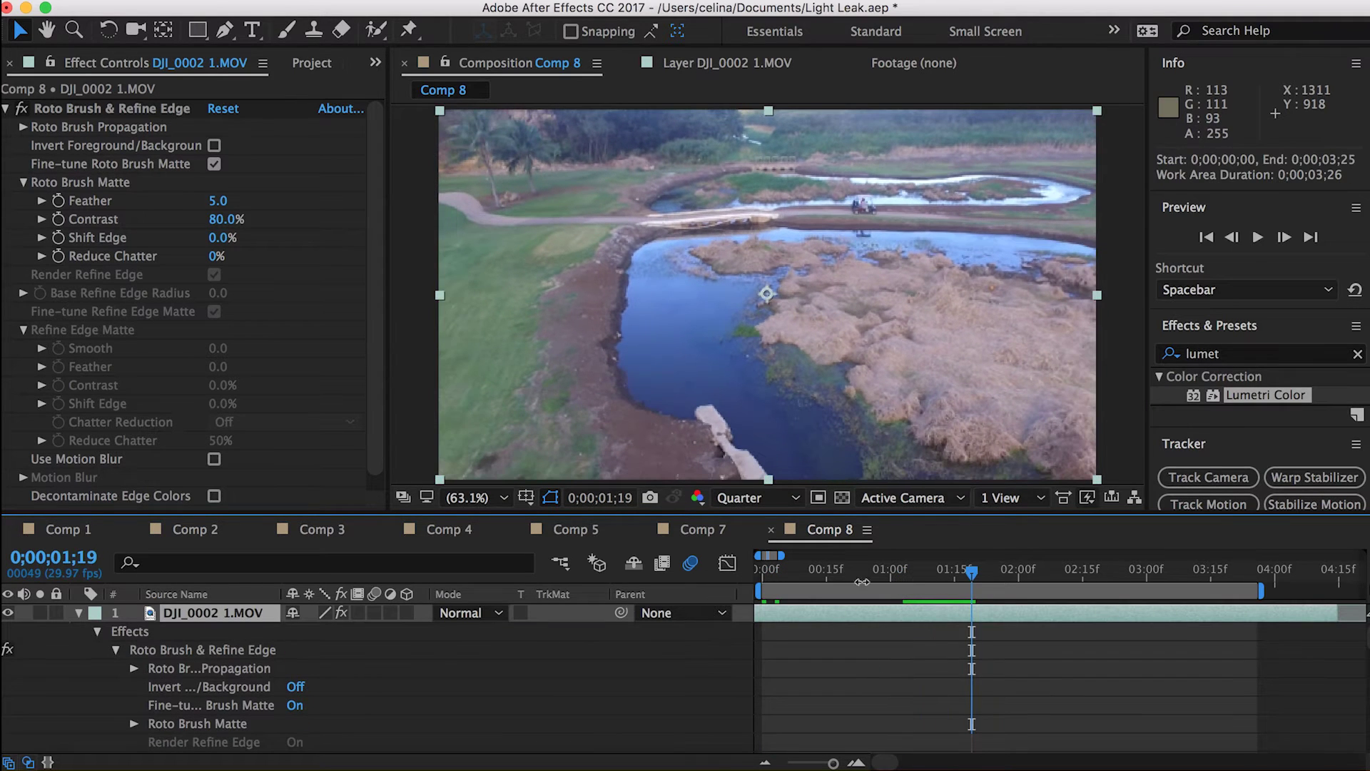
drag(969, 571, 760, 571)
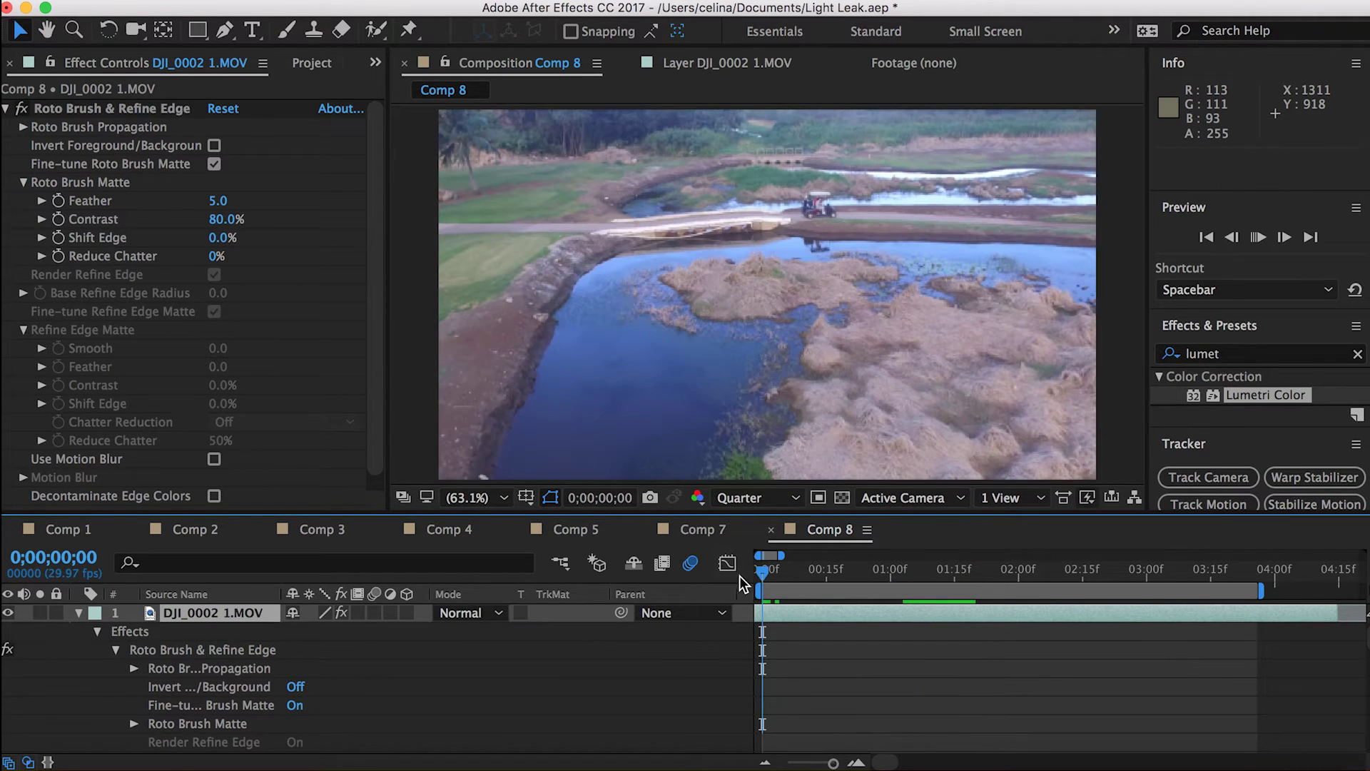
Hide the lower DJI_0002 1.MOV copy to preview the matte alone, then show it again
key(space)
click(78, 613)
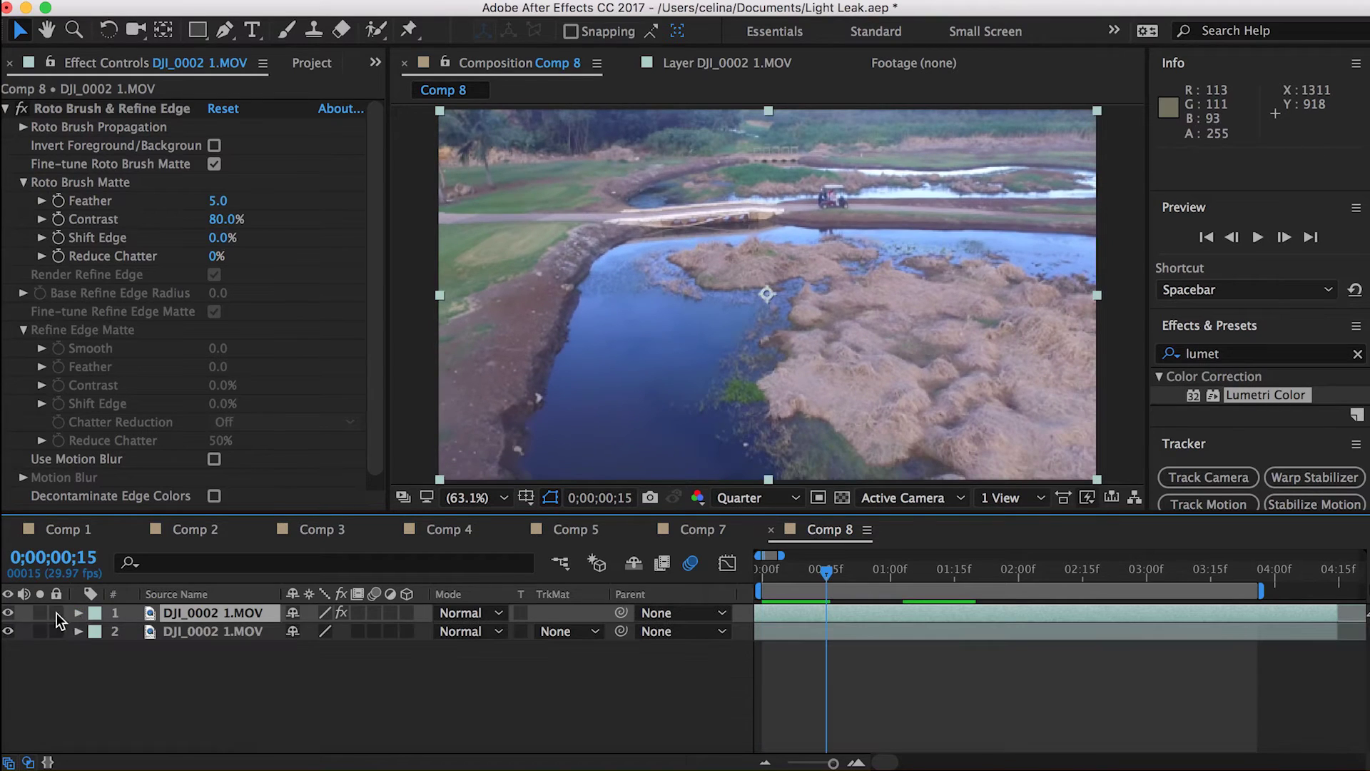
click(8, 631)
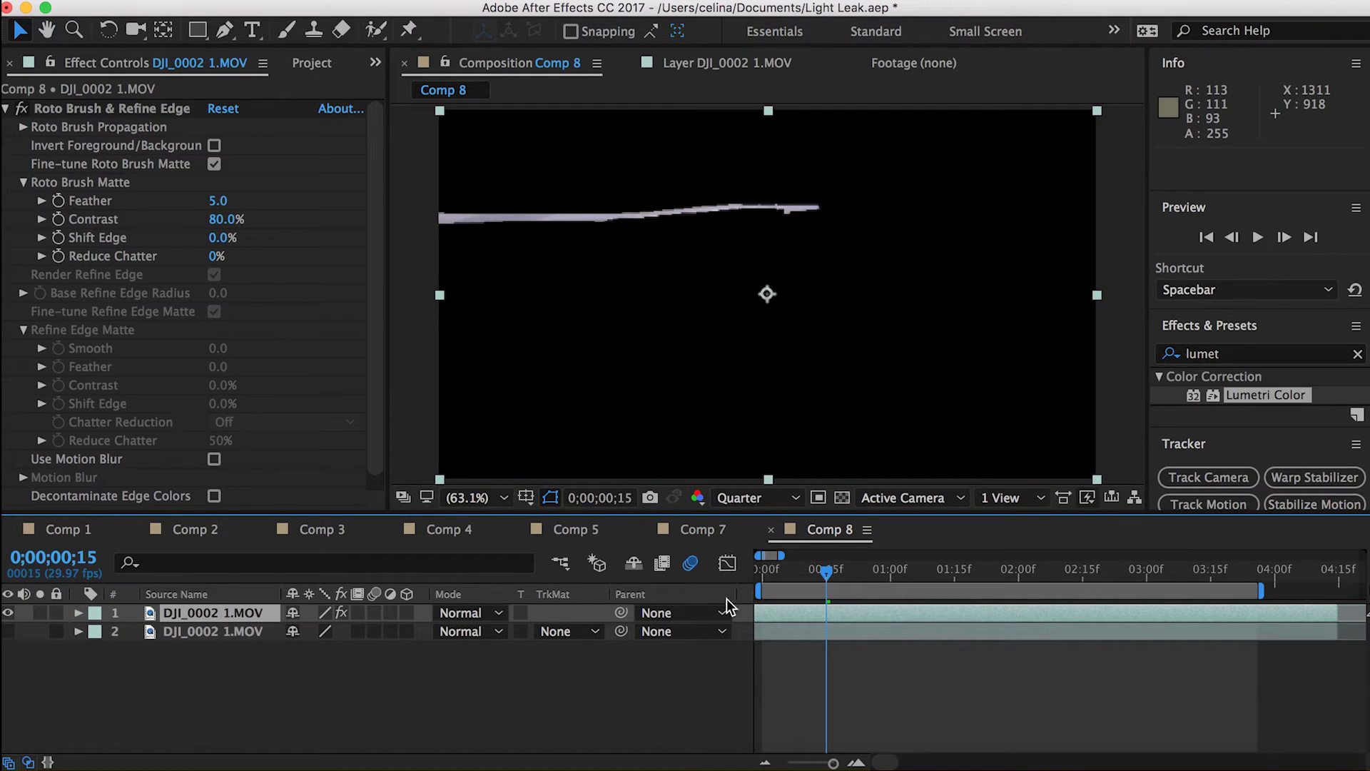
key(Home)
key(space)
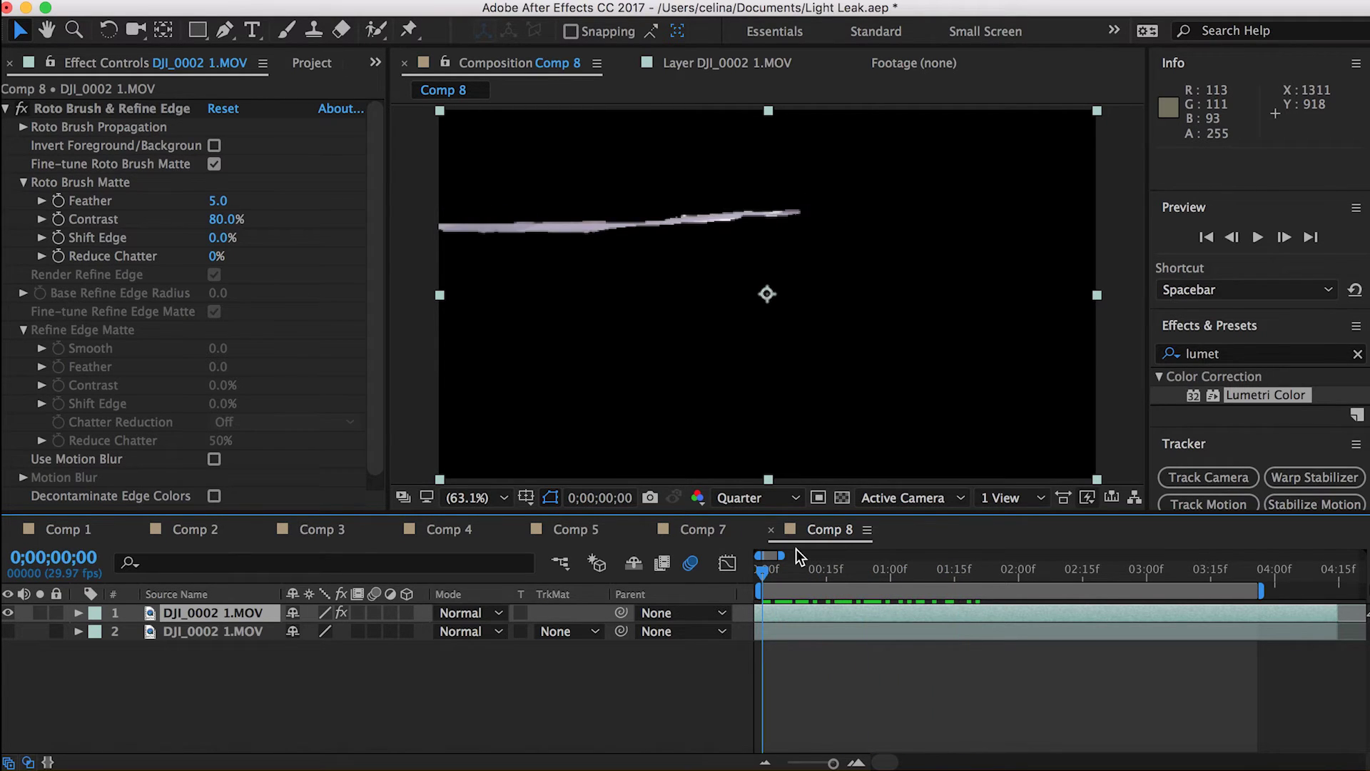
click(8, 631)
Search Effects & Presets for 'hue' and apply Hue/Saturation to the top roto-brushed layer
click(782, 631)
click(781, 618)
click(1261, 354)
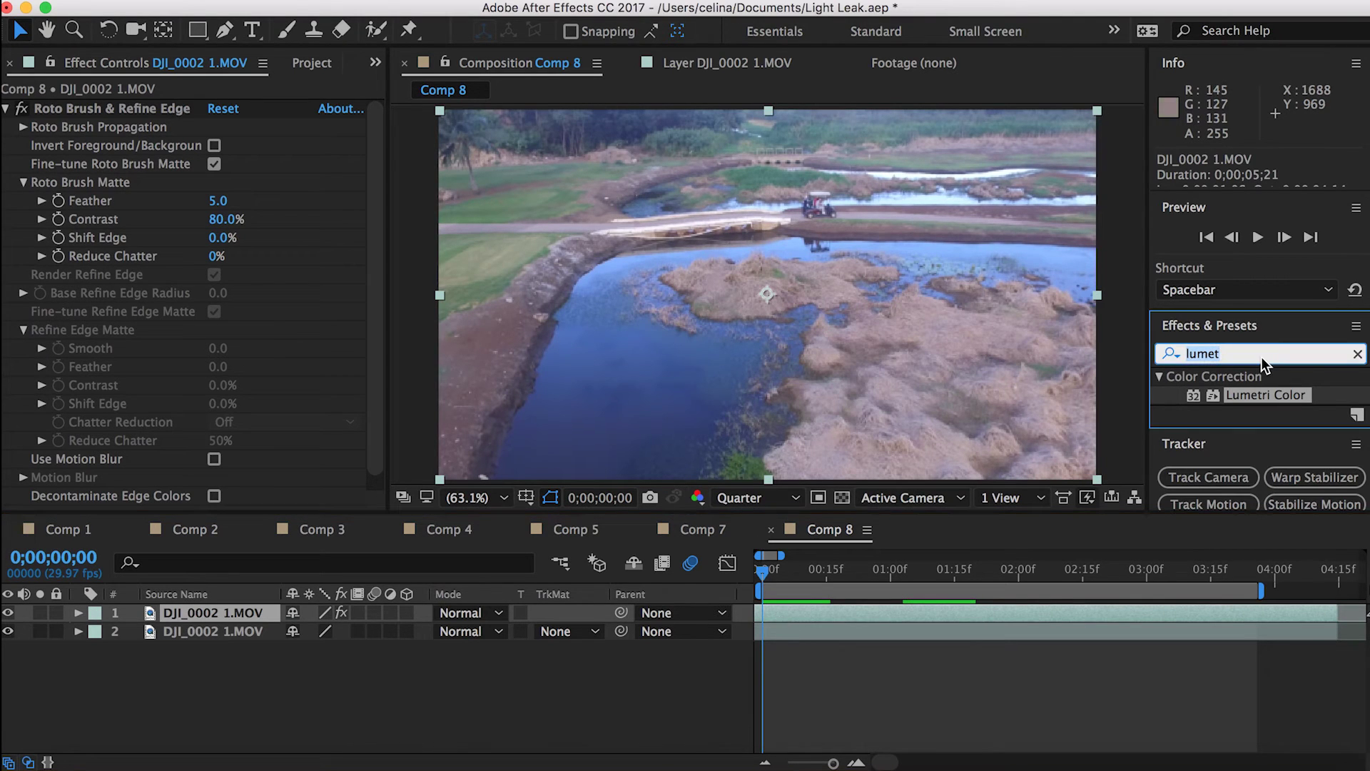
text(hue)
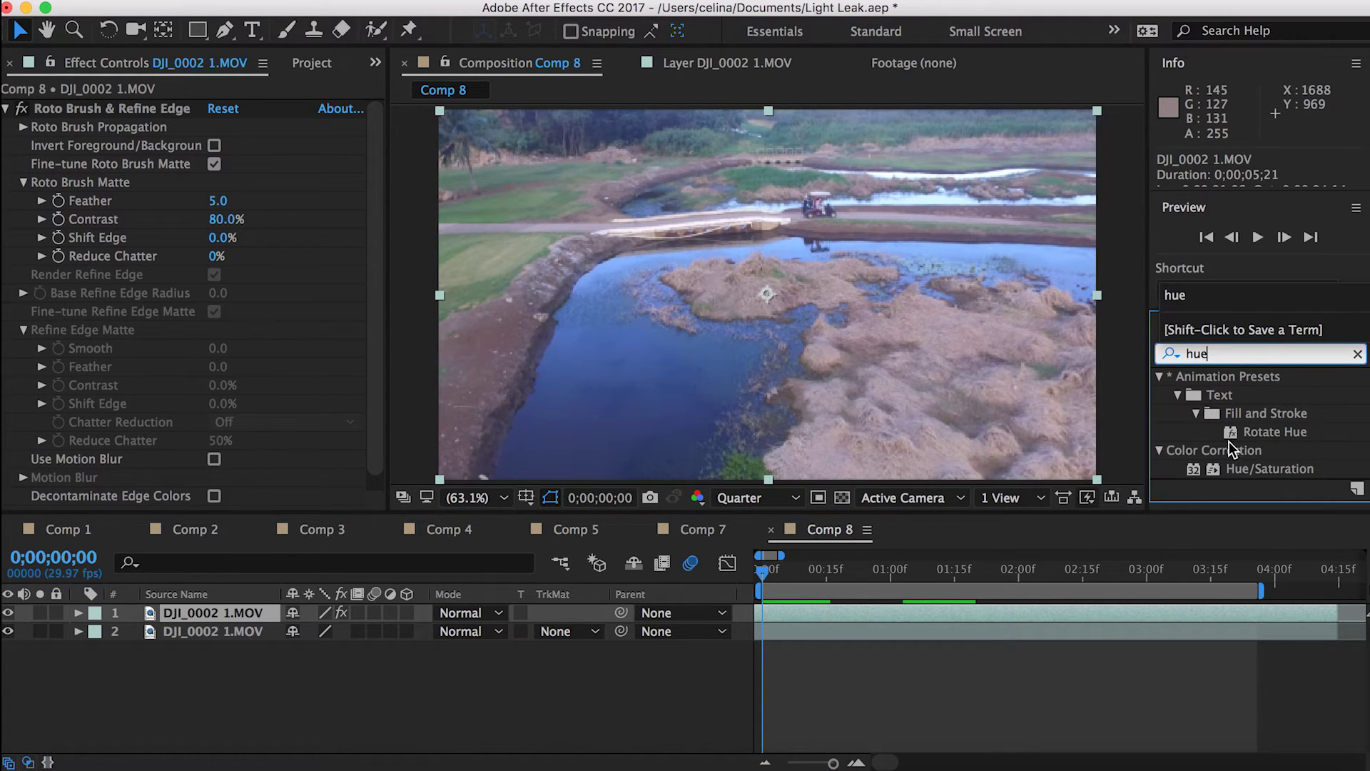
drag(1222, 465, 778, 608)
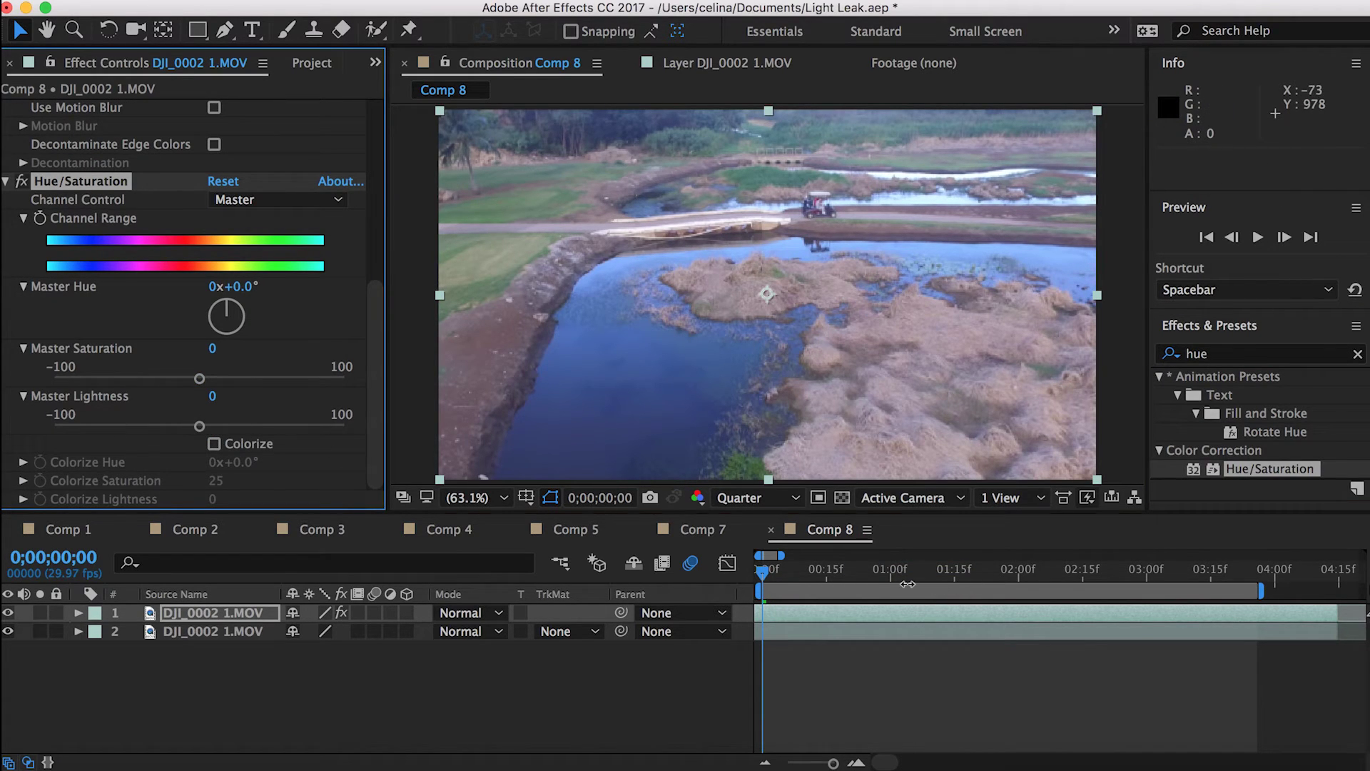
Move the time marker to about 0;00;01;10, checking the matte in Layer view
click(923, 572)
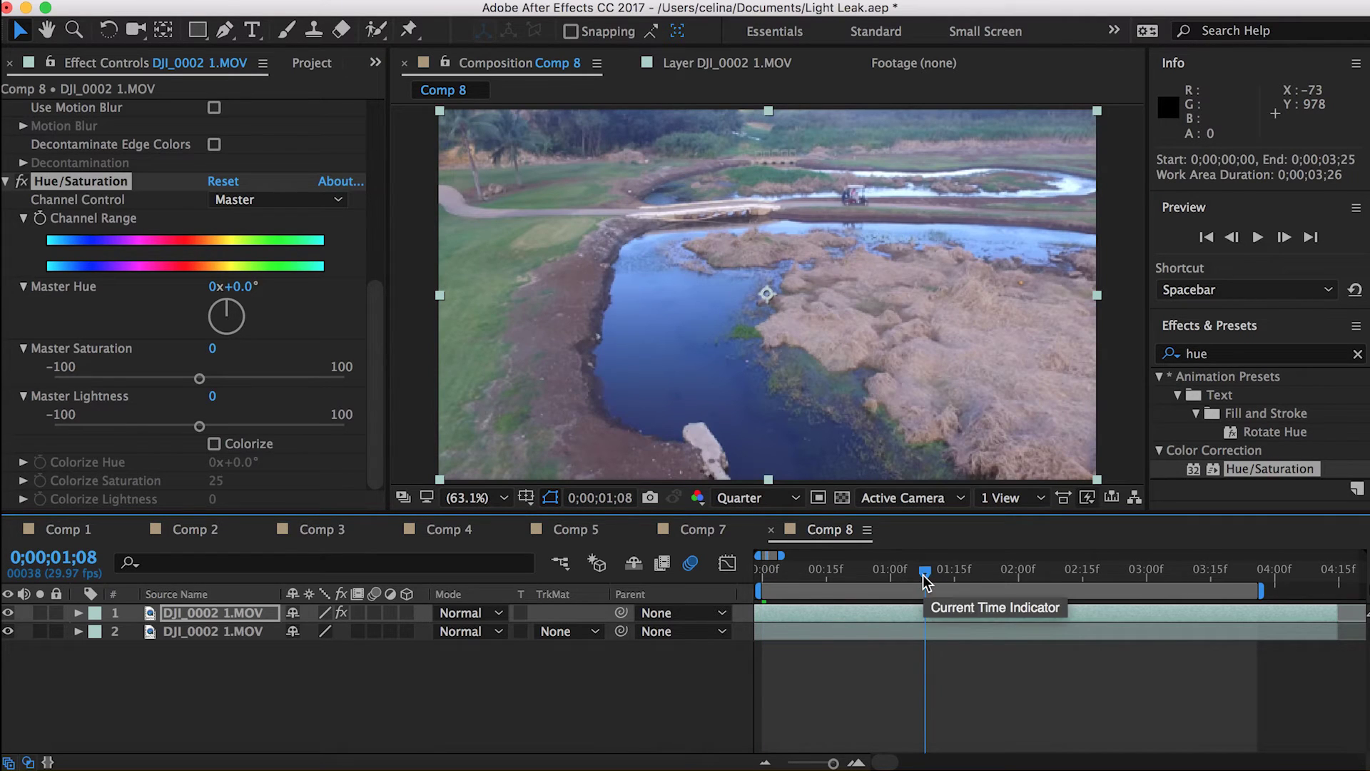
double_click(884, 621)
click(939, 572)
drag(940, 572, 974, 576)
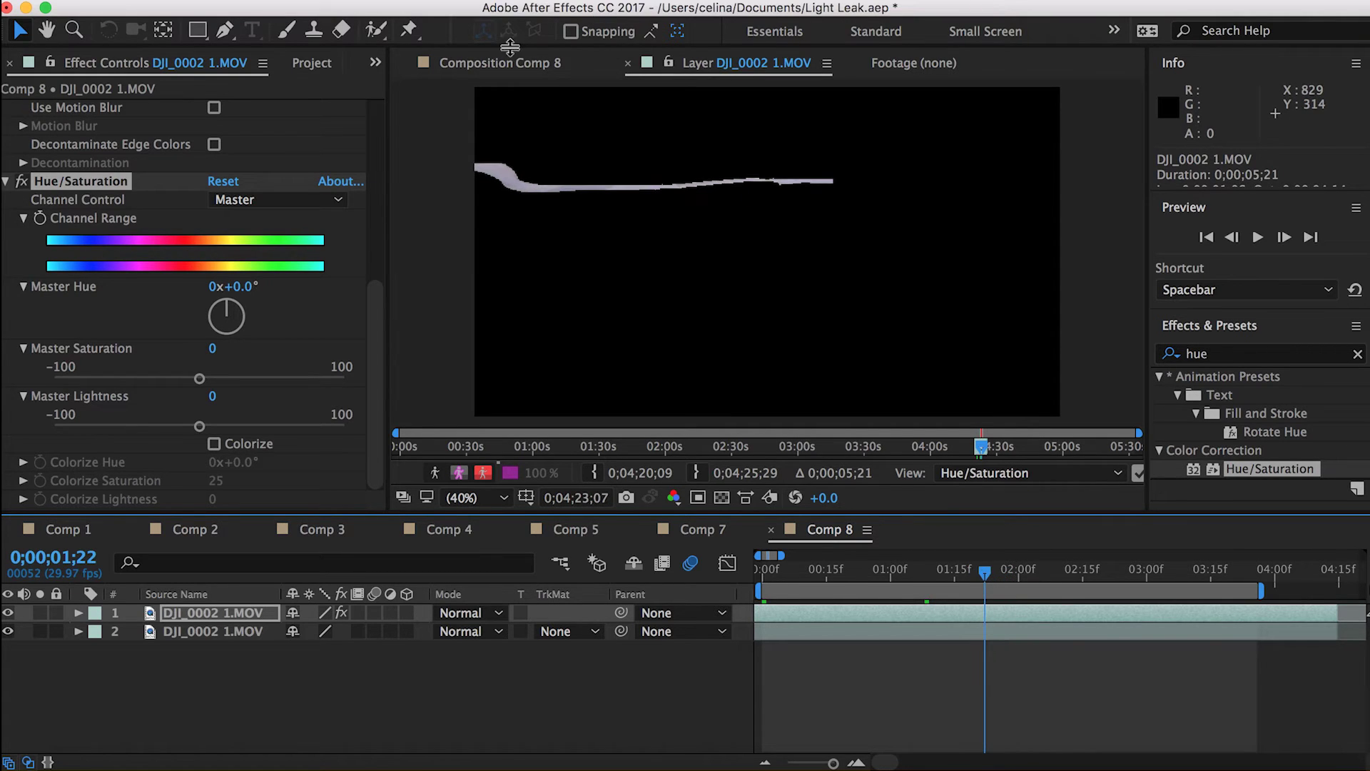
click(505, 66)
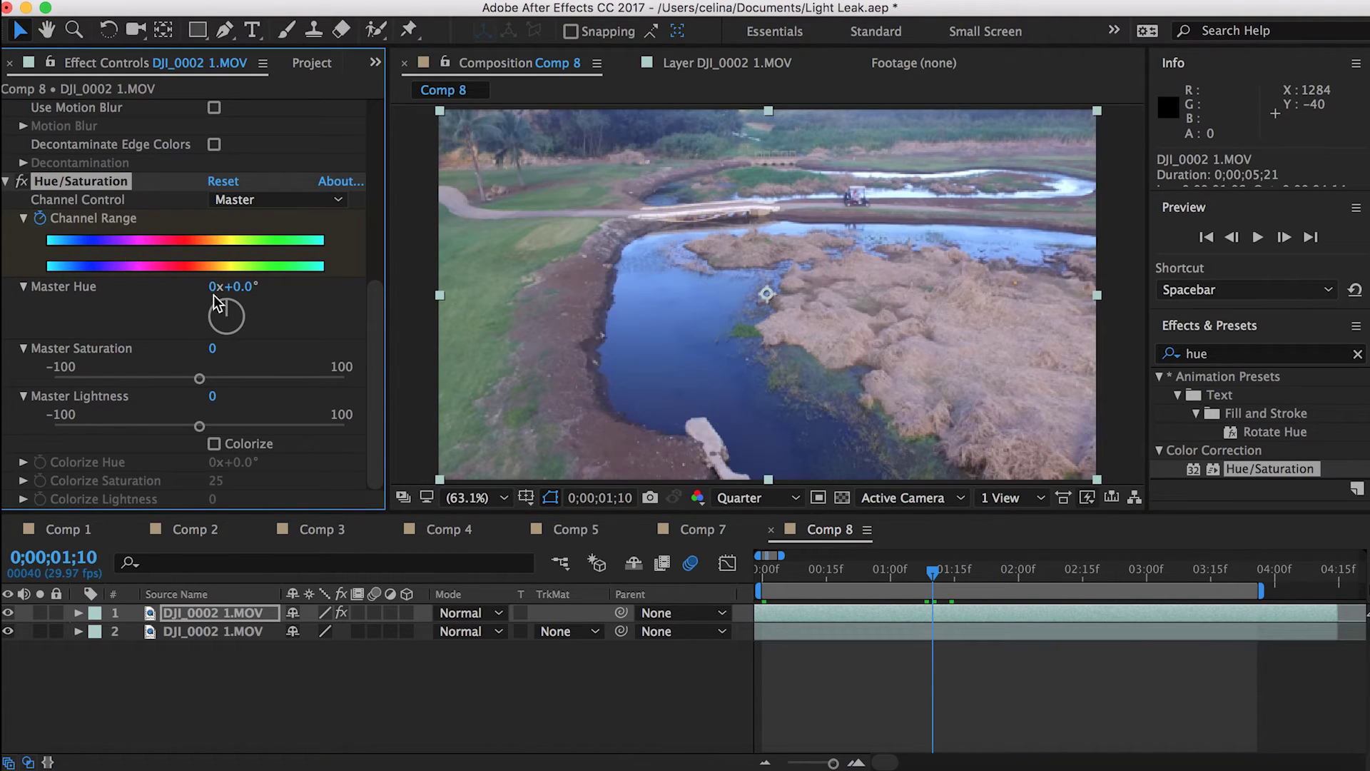
Keyframe Master Hue, spinning it to 4x+356.0°, and set Master Saturation to 67
key(super+z)
mouse_move(218, 303)
mouse_down()
mouse_move(246, 337)
mouse_move(212, 342)
mouse_move(226, 329)
mouse_move(282, 340)
mouse_move(224, 307)
mouse_move(257, 336)
mouse_move(225, 292)
mouse_up()
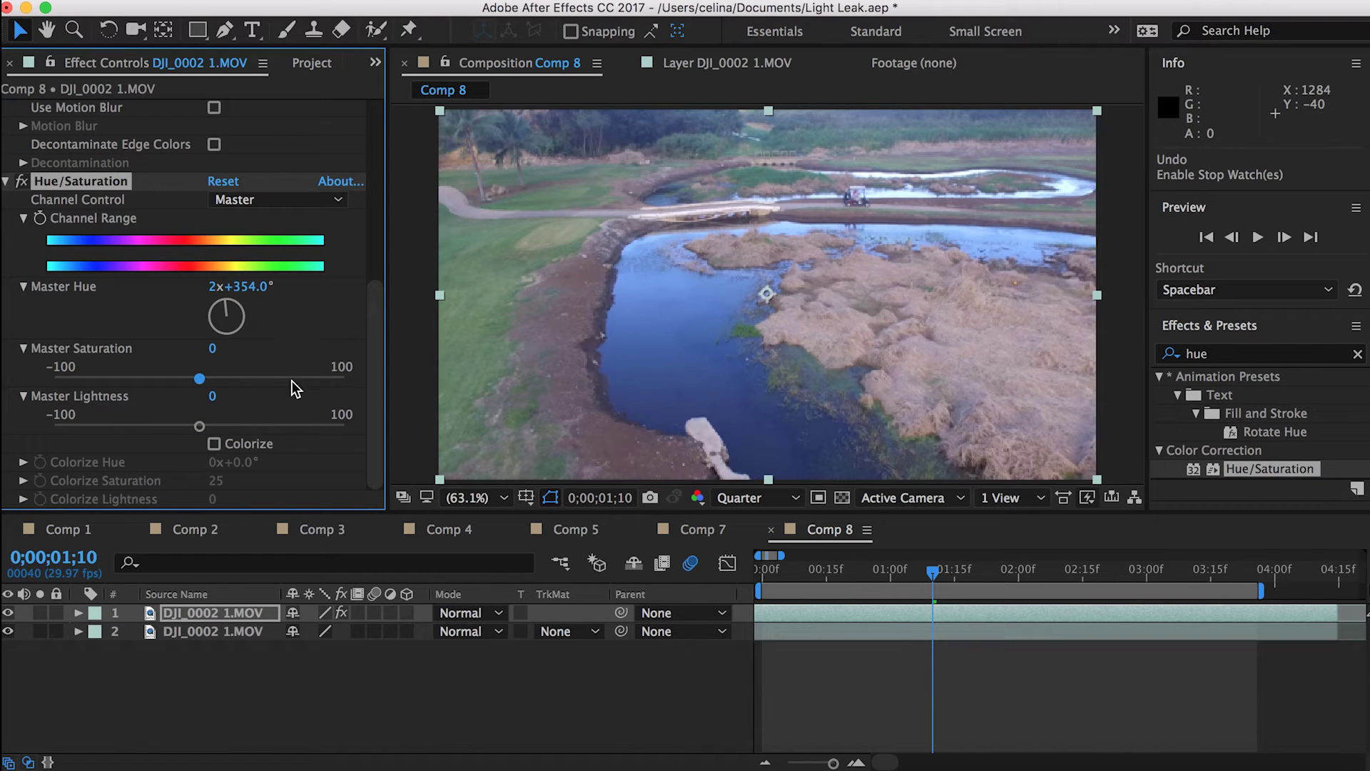
mouse_move(299, 380)
mouse_down()
mouse_move(336, 374)
mouse_move(298, 380)
mouse_up()
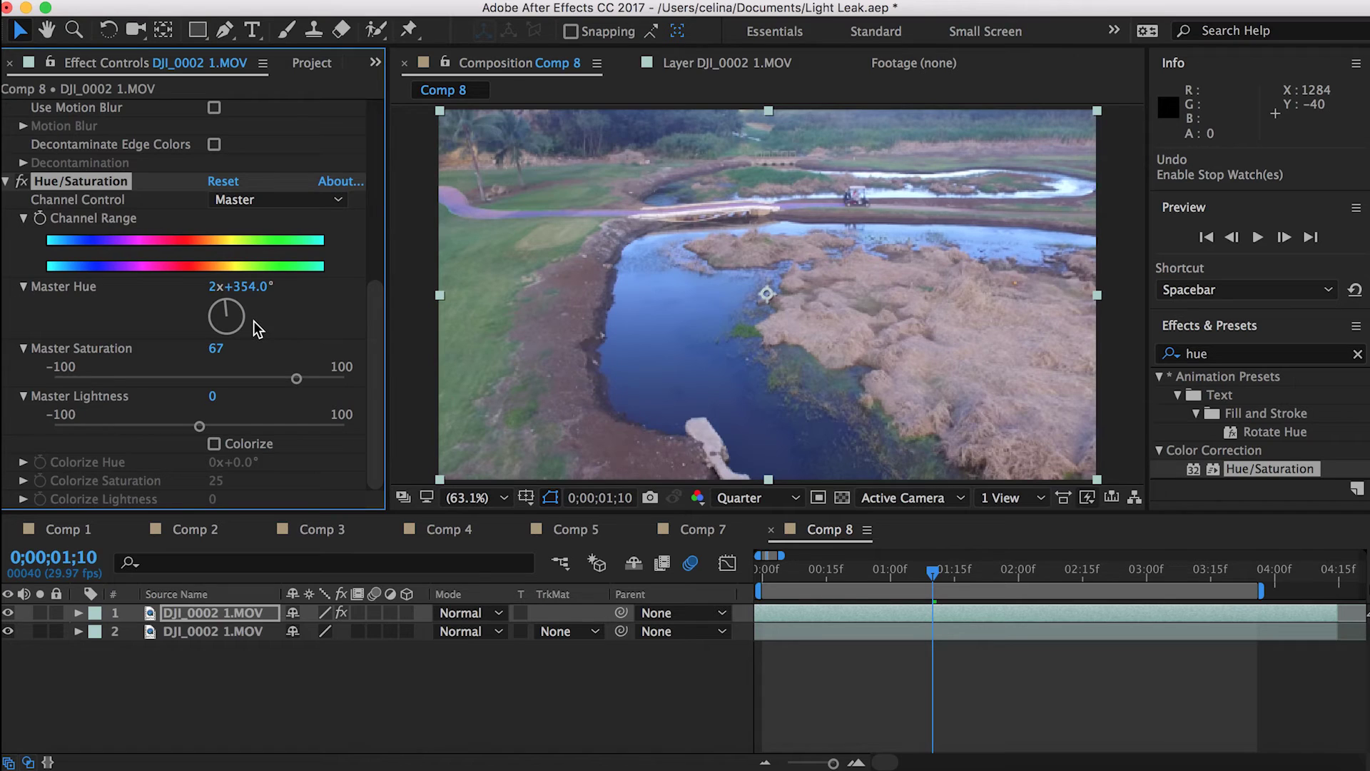
mouse_move(256, 328)
mouse_down()
mouse_move(236, 335)
mouse_move(246, 299)
mouse_move(208, 296)
mouse_move(224, 300)
mouse_up()
Set a Master Hue keyframe of 3x+358.0° at the first frame and preview the animation
drag(925, 563, 761, 568)
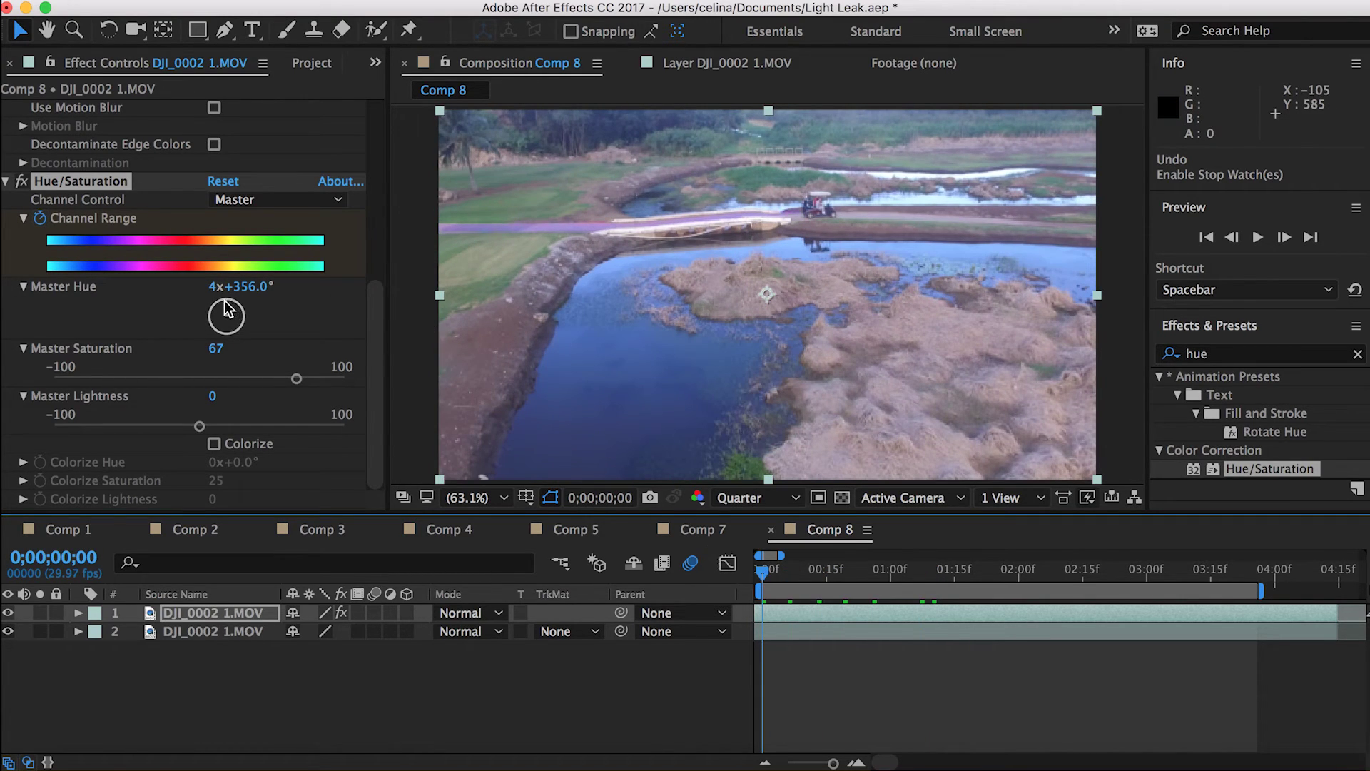
mouse_move(226, 306)
mouse_down()
mouse_move(243, 318)
mouse_move(227, 293)
mouse_up()
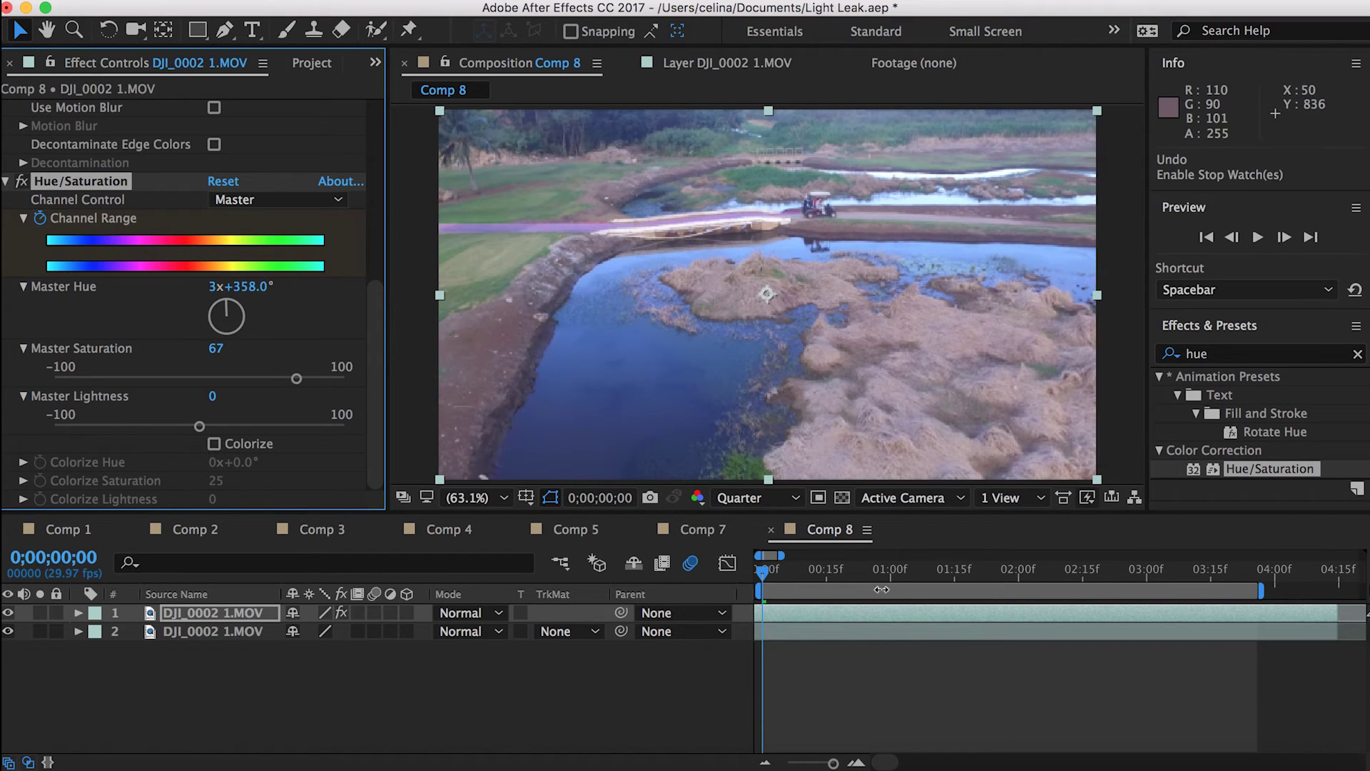
key(space)
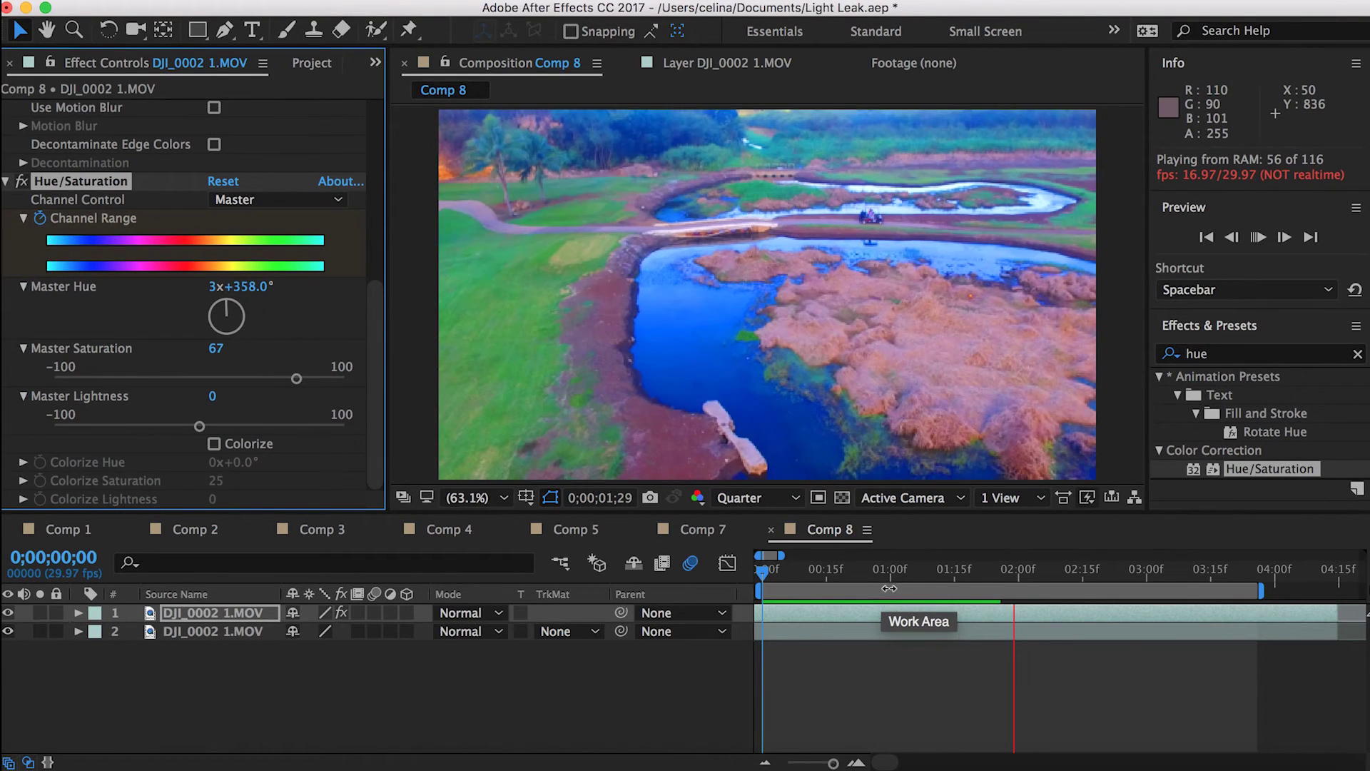
key(space)
Find the frame near 0;00;01;15 where the effect should end and select the top layer
drag(1012, 569, 958, 574)
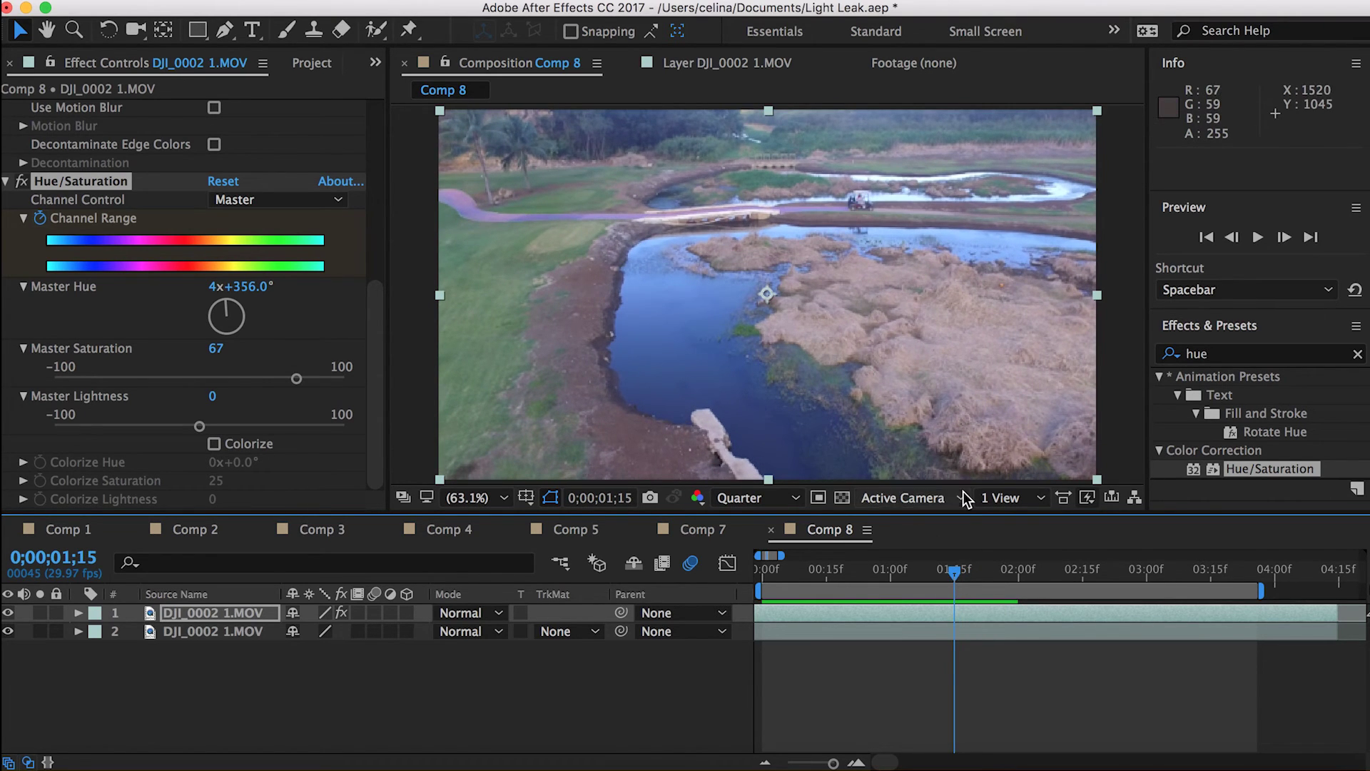
mouse_move(950, 567)
mouse_down()
mouse_move(969, 564)
mouse_move(948, 562)
mouse_up()
click(950, 620)
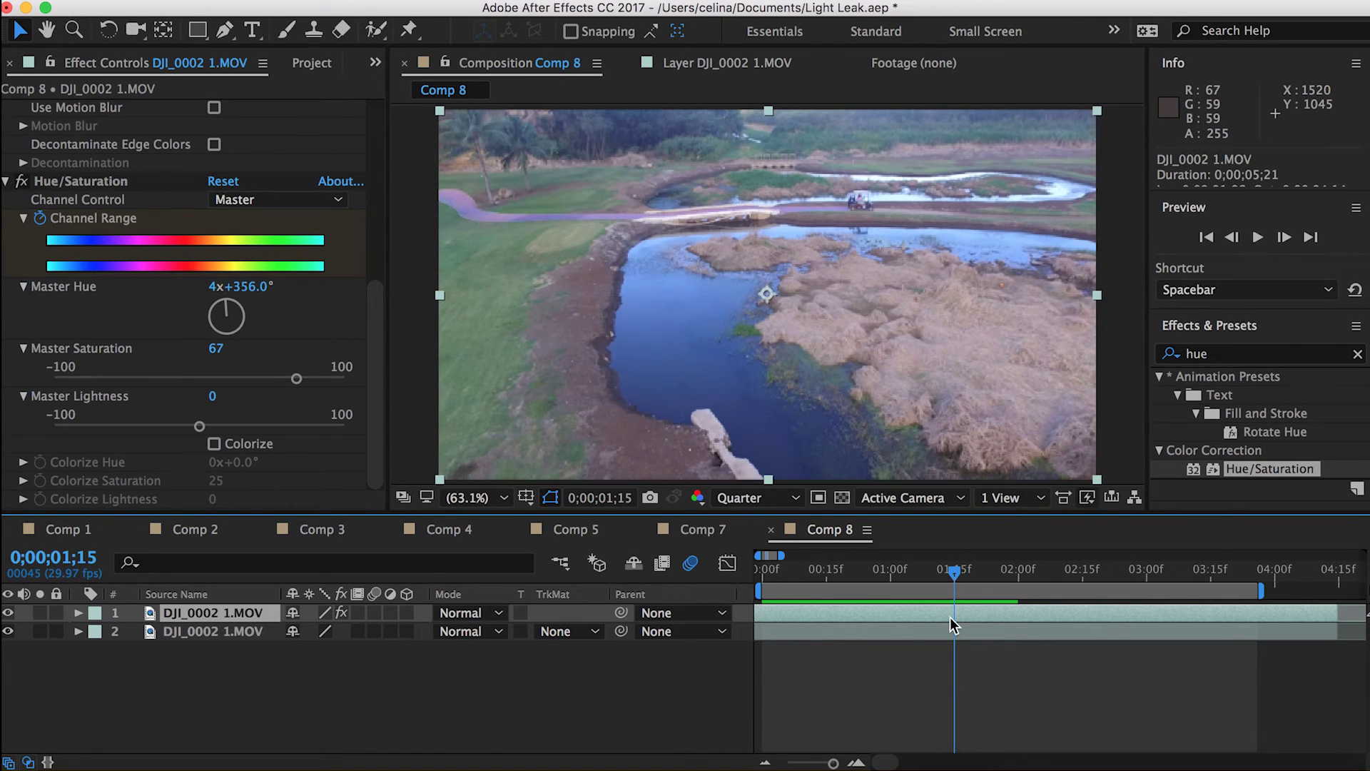
Split the hue layer at 0;00;01;15, delete the later part, and preview the trimmed effect
key(super+shift+d)
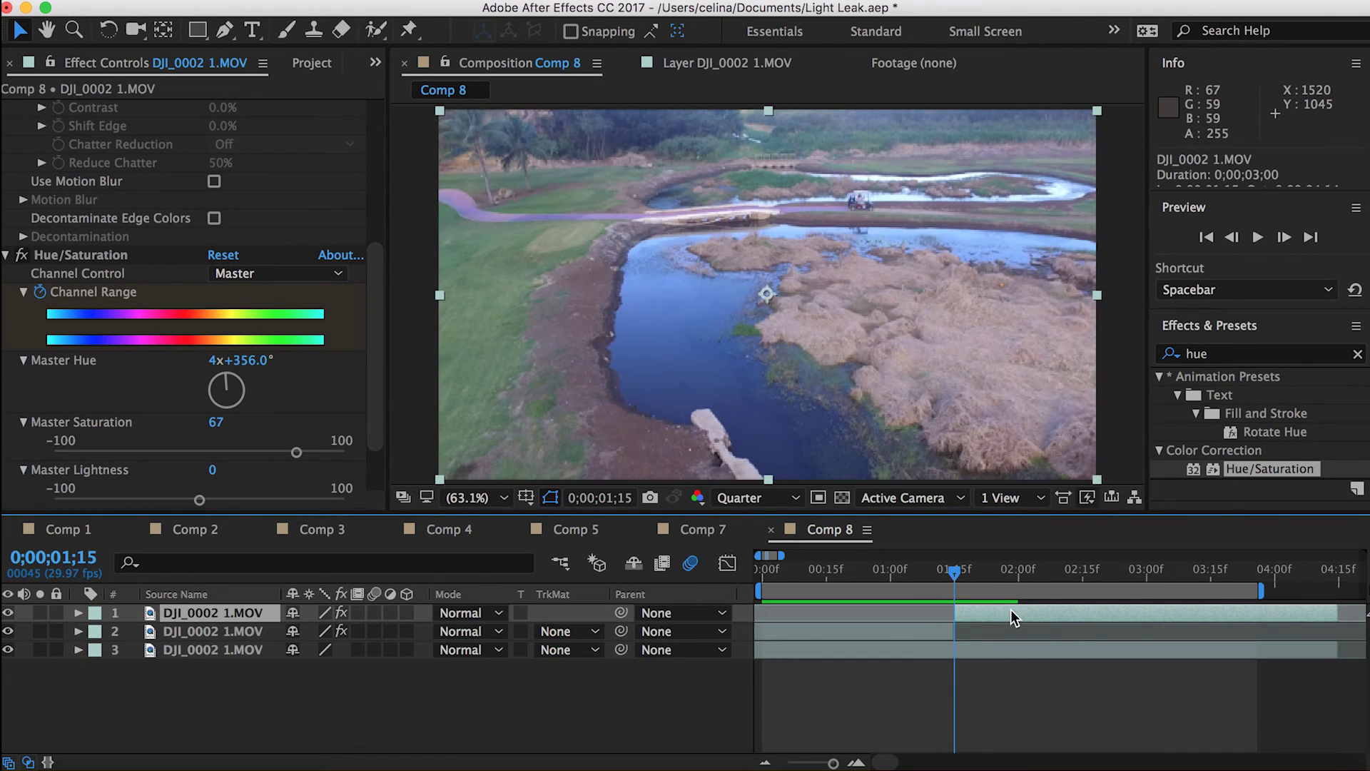
key(Delete)
key(space)
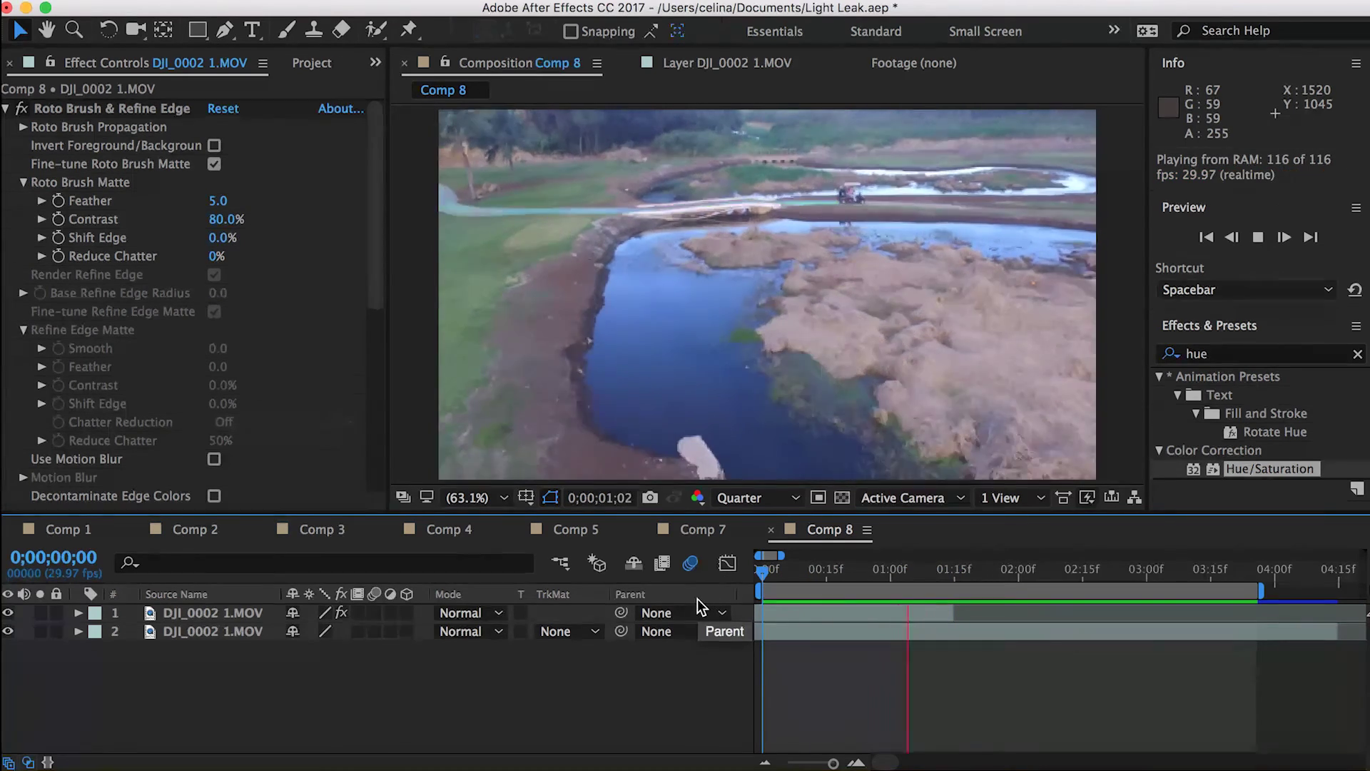
key(space)
key(space)
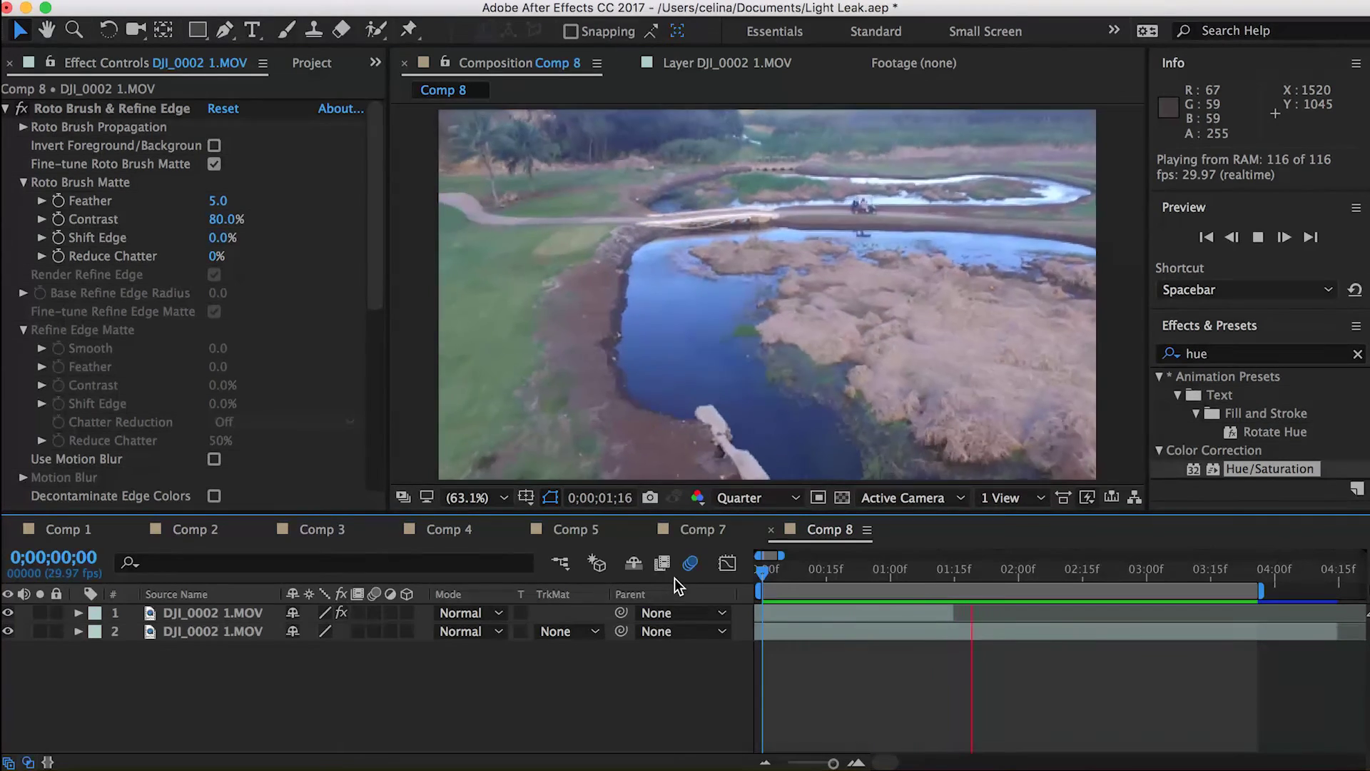
key(space)
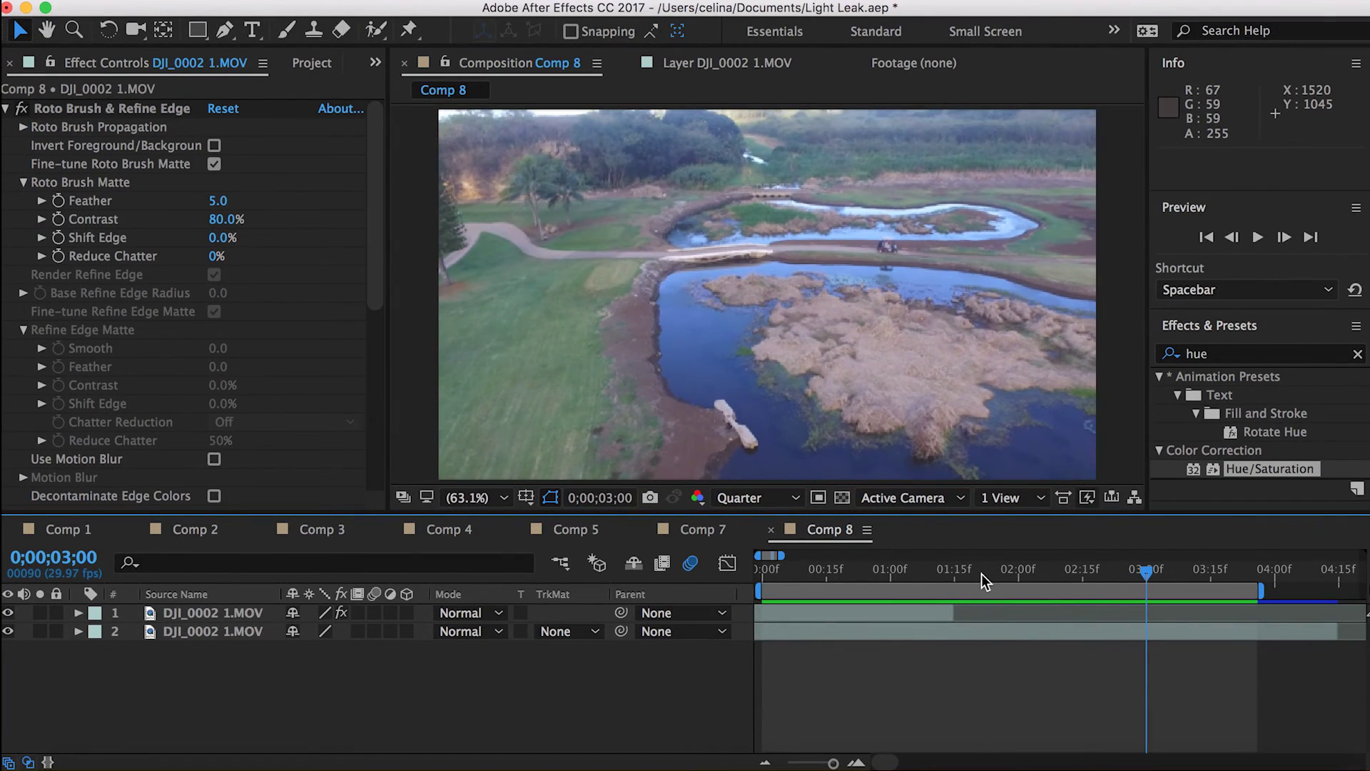
drag(982, 574, 725, 576)
key(space)
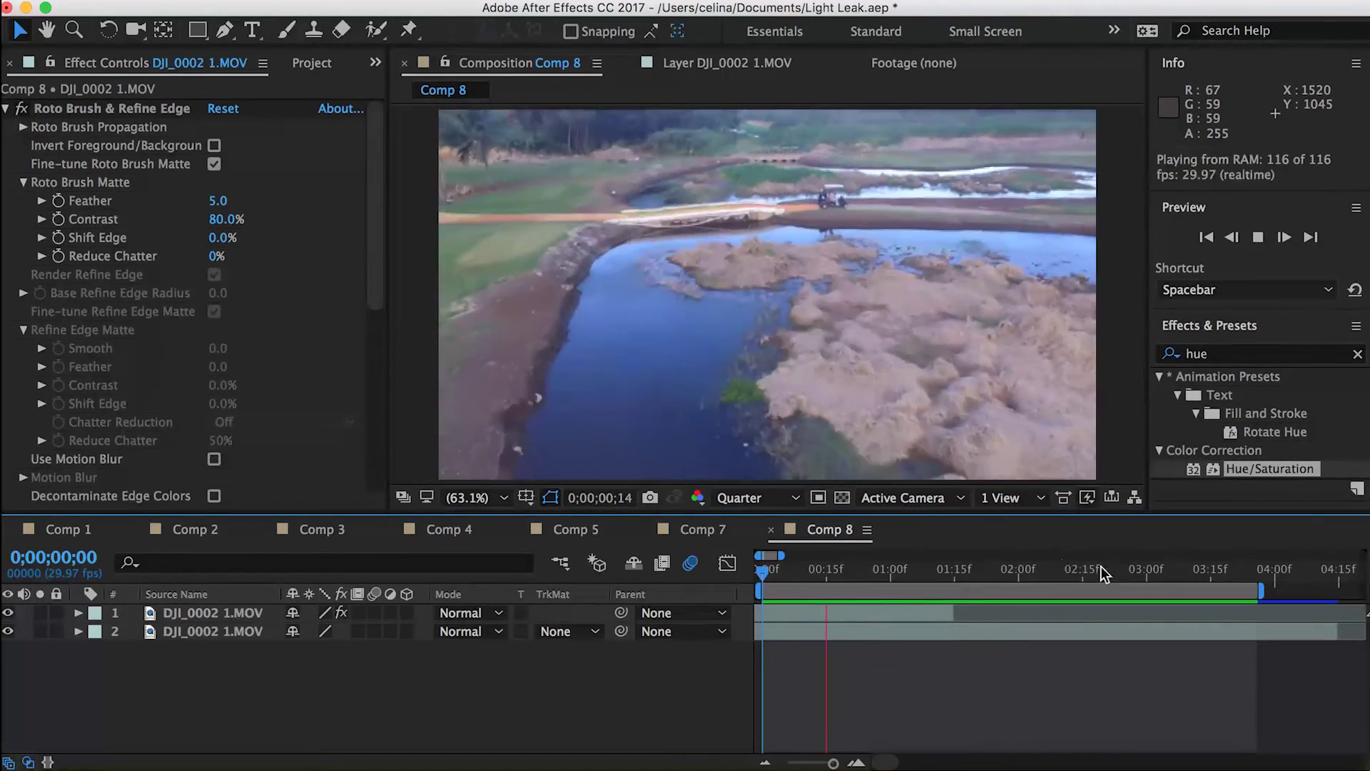
key(space)
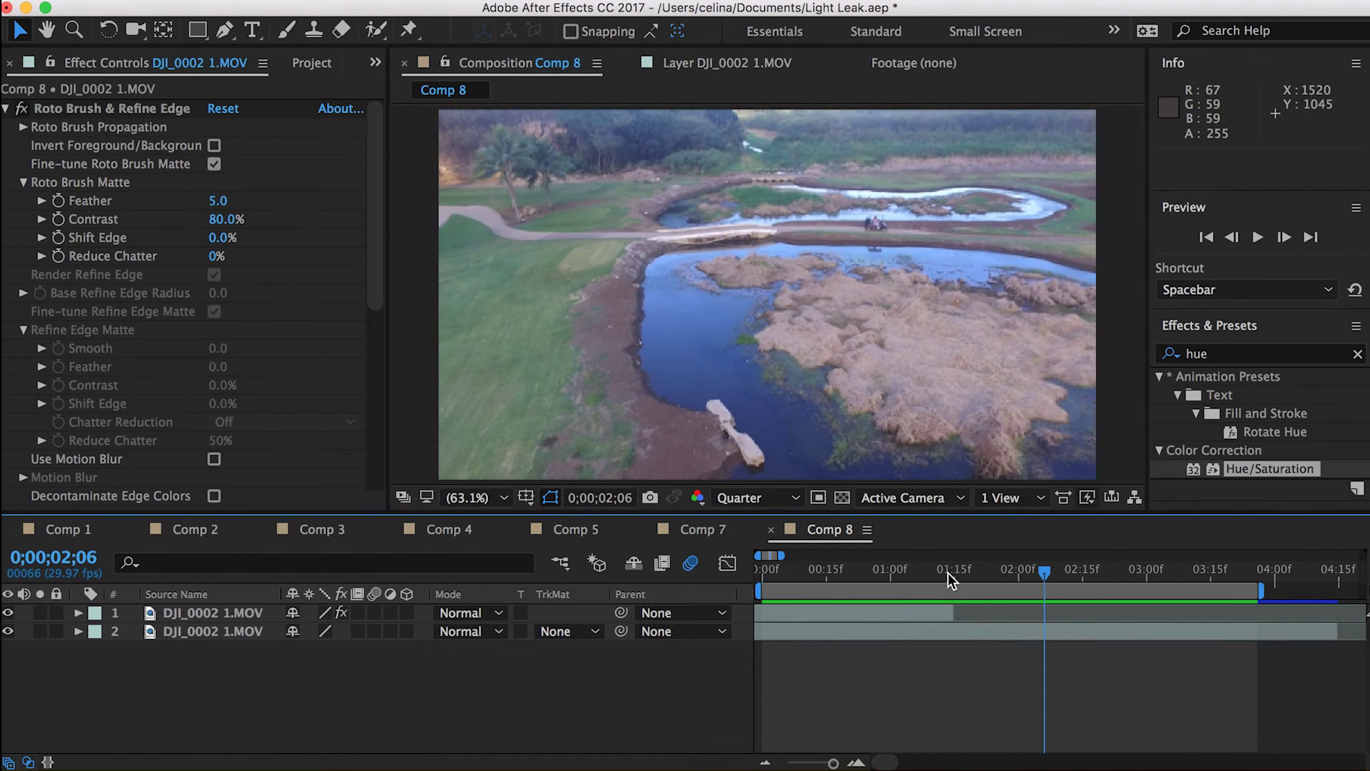
drag(948, 572, 747, 558)
Reselect the shortened hue layer and preview the result again from the first frame
click(799, 575)
click(806, 612)
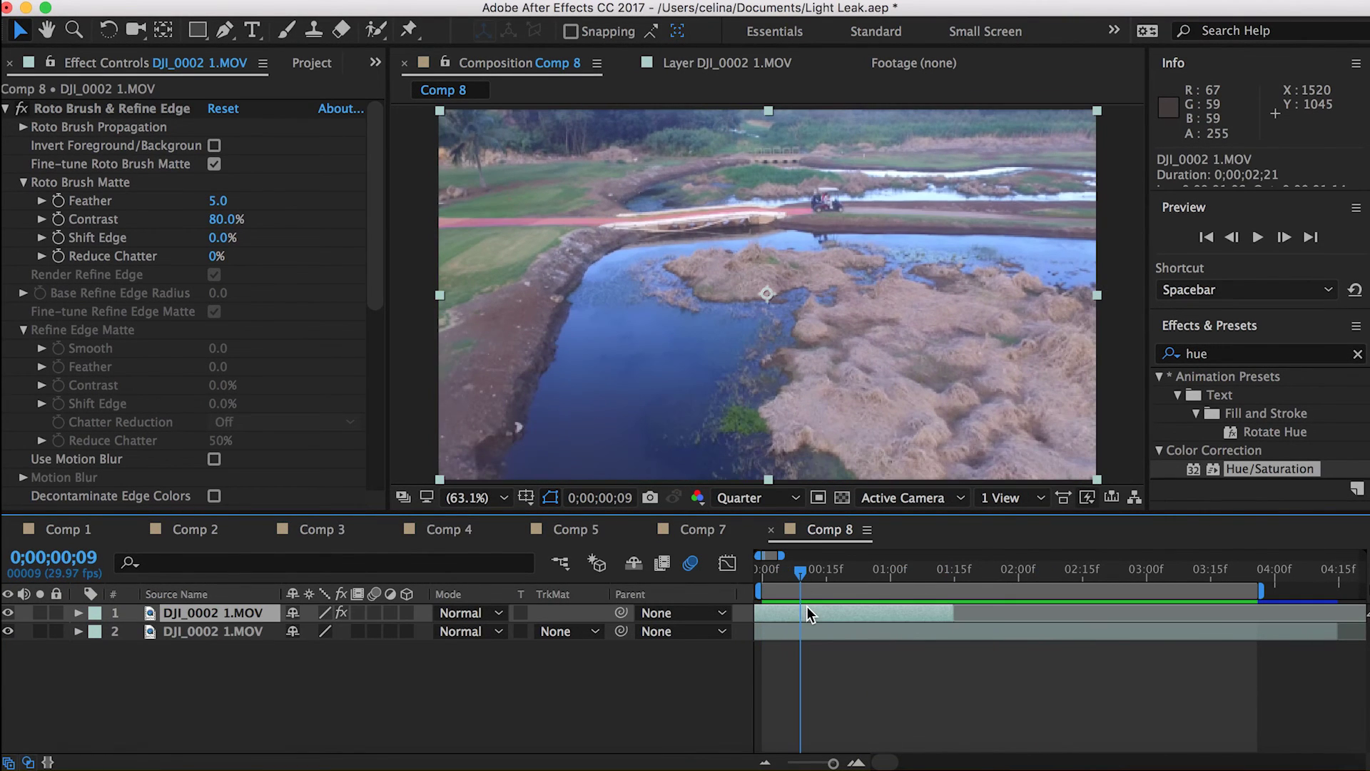
drag(376, 265, 373, 446)
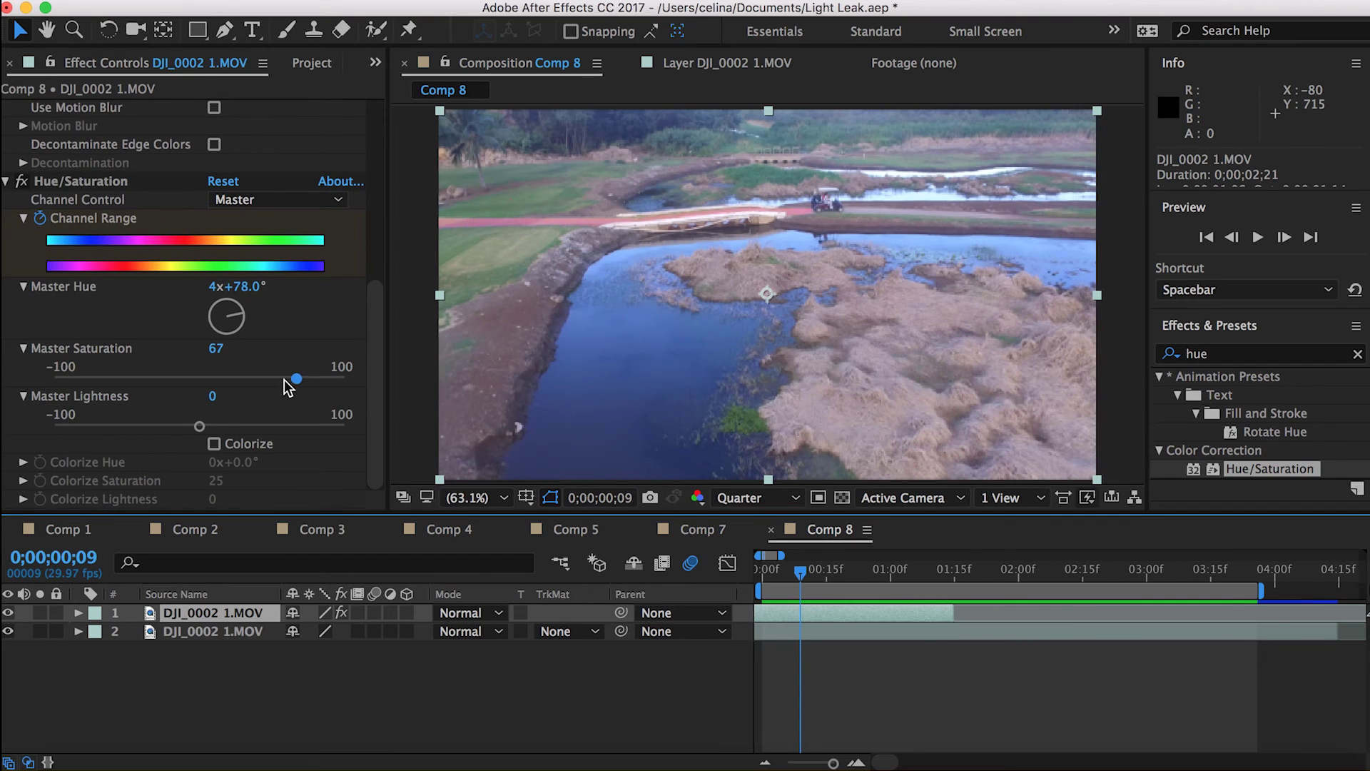
key(space)
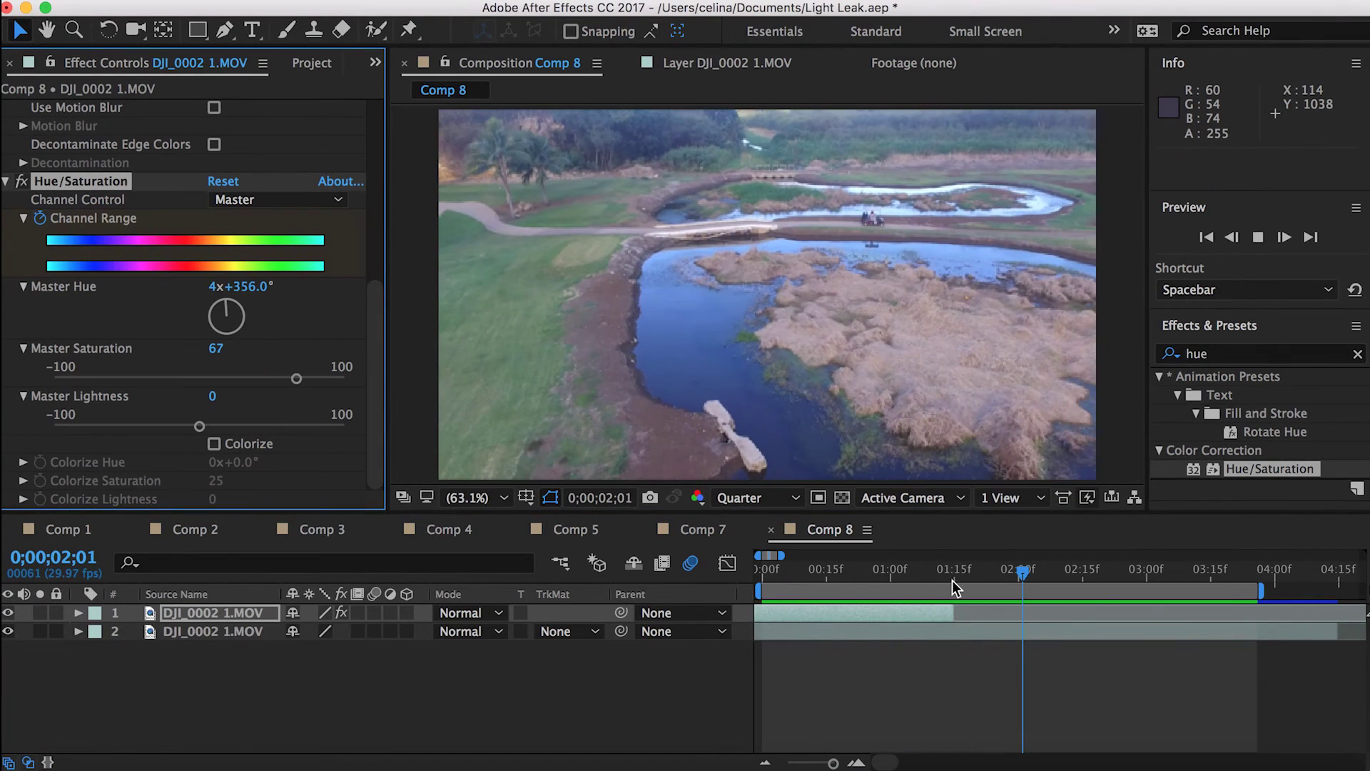
drag(872, 571, 758, 571)
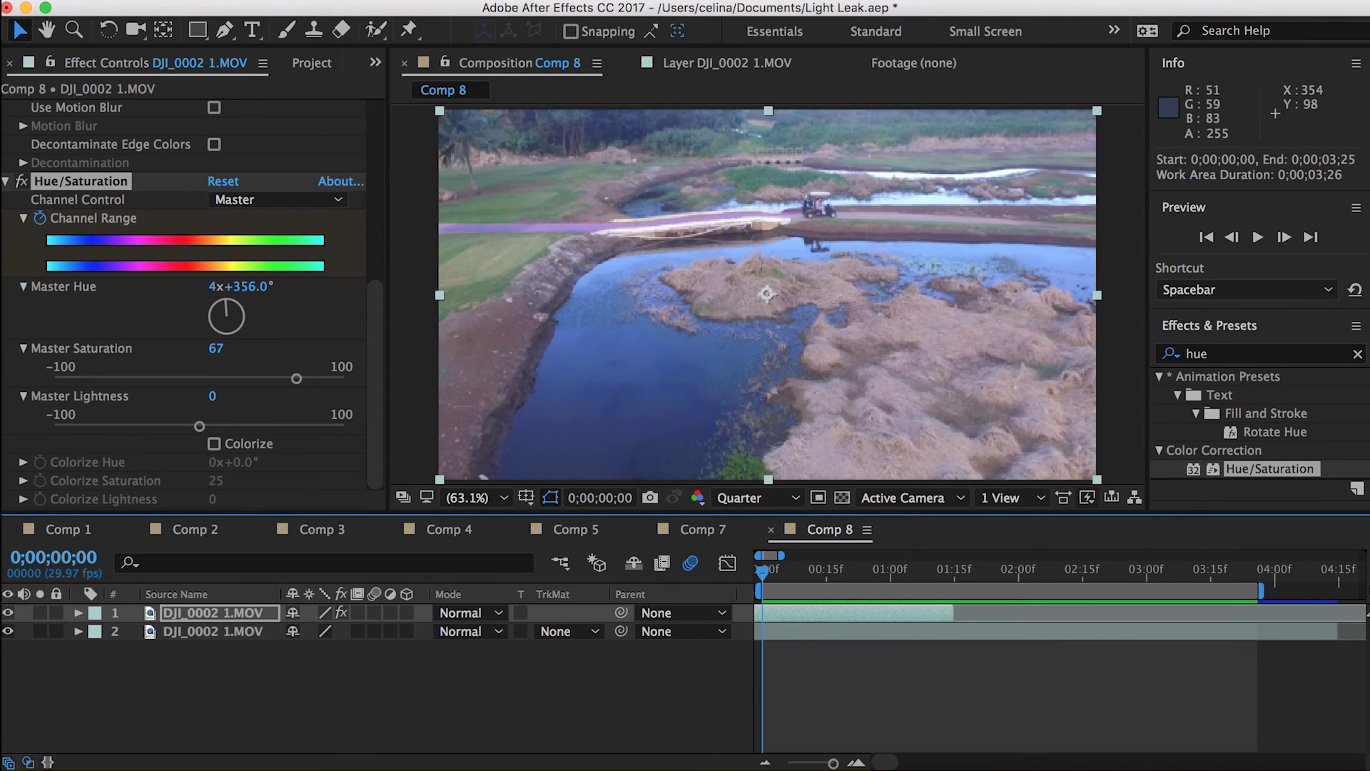
click(413, 0)
Add an adjustment layer with Lumetri Color using the OSIRIS_M31 Rec.709 Creative look at intensity 64
mouse_move(664, 13)
click(714, 141)
text(lumetr)
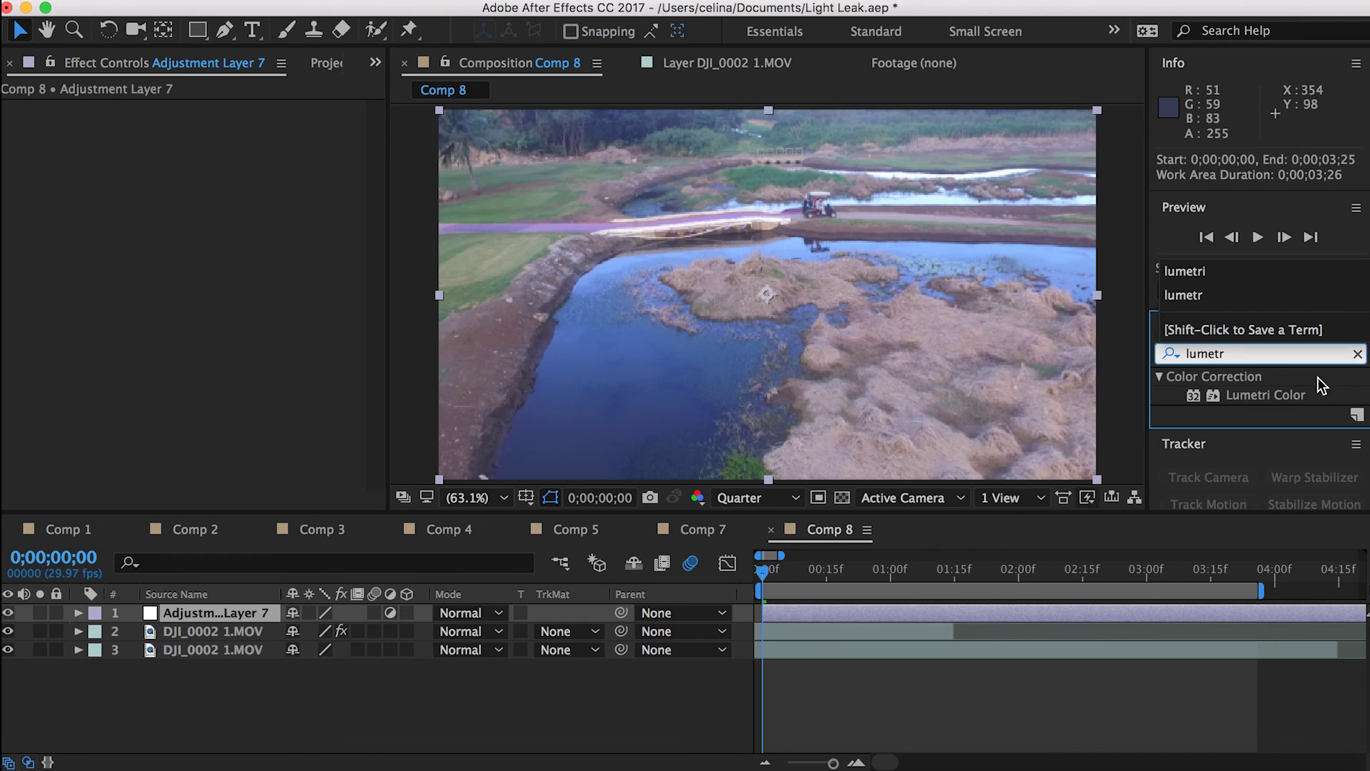
double_click(1309, 395)
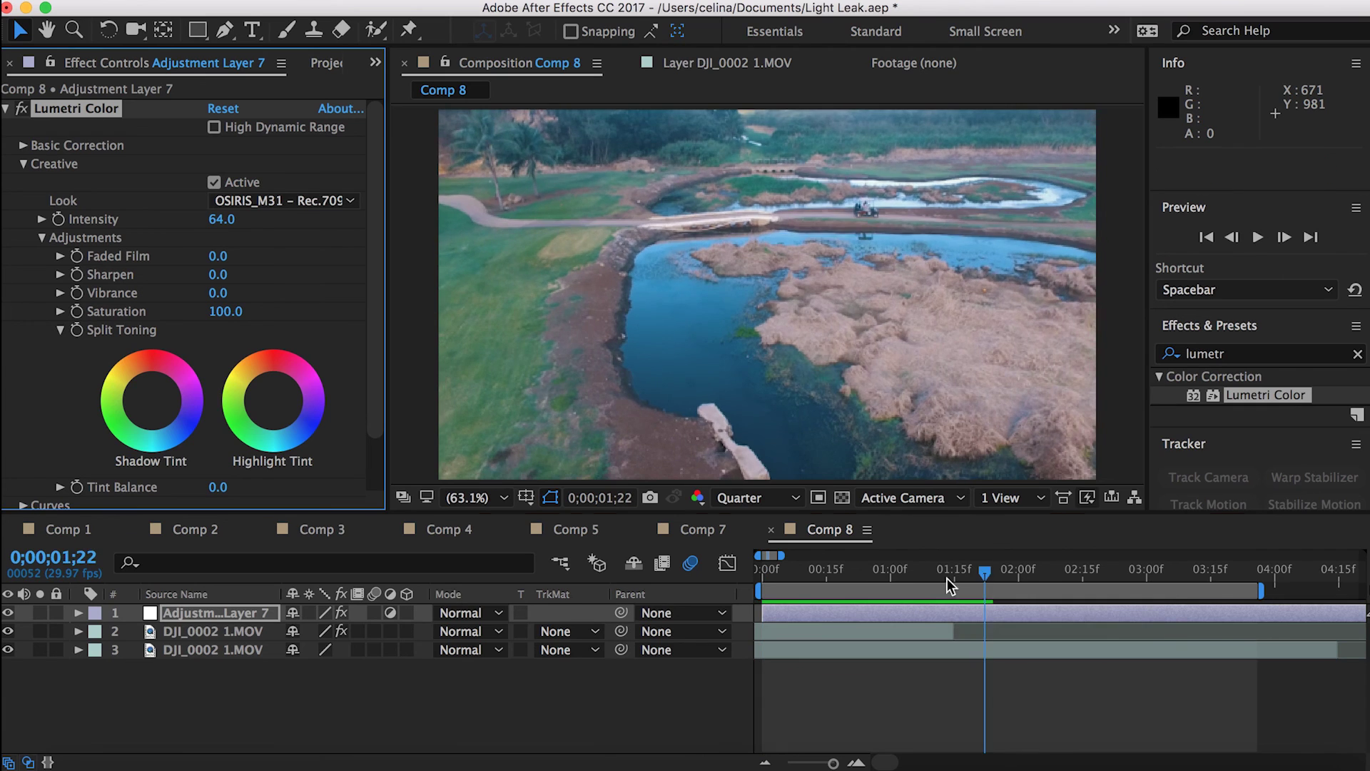
key(space)
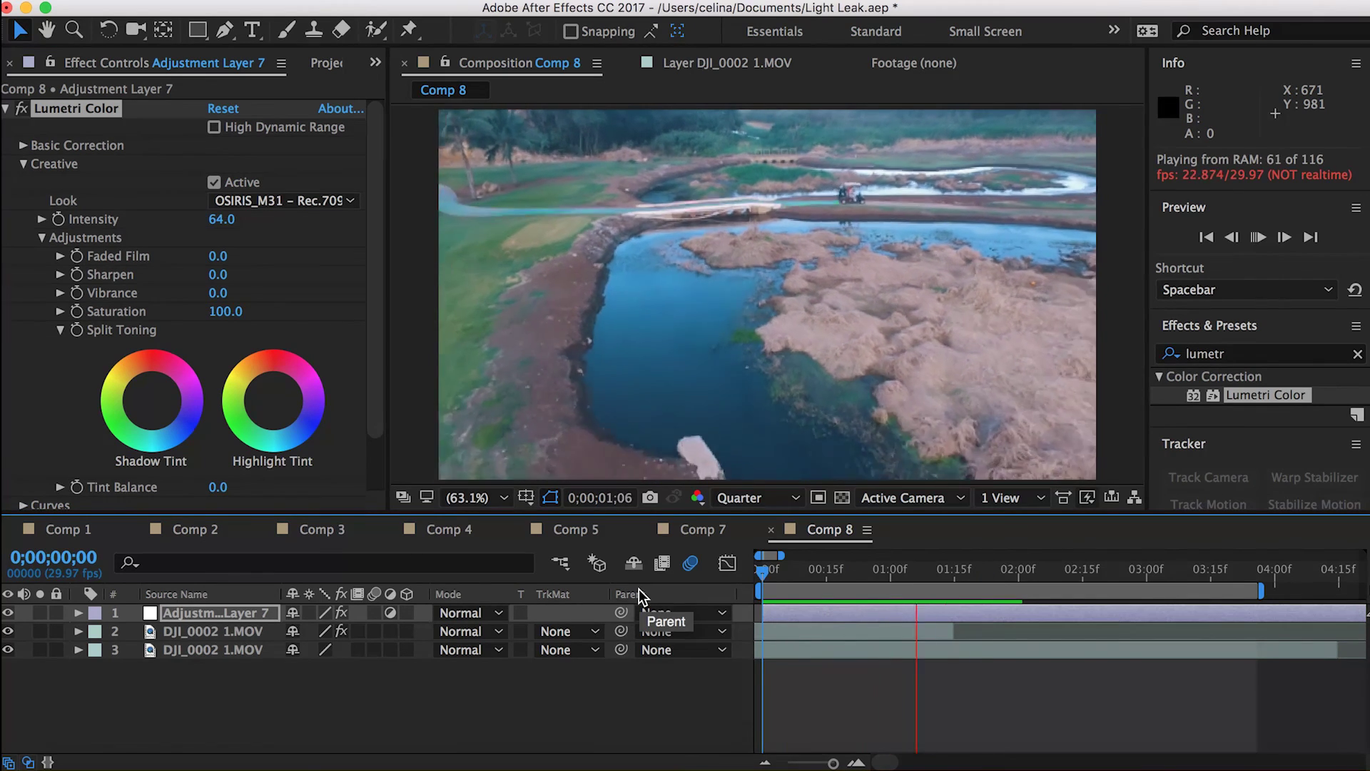
key(space)
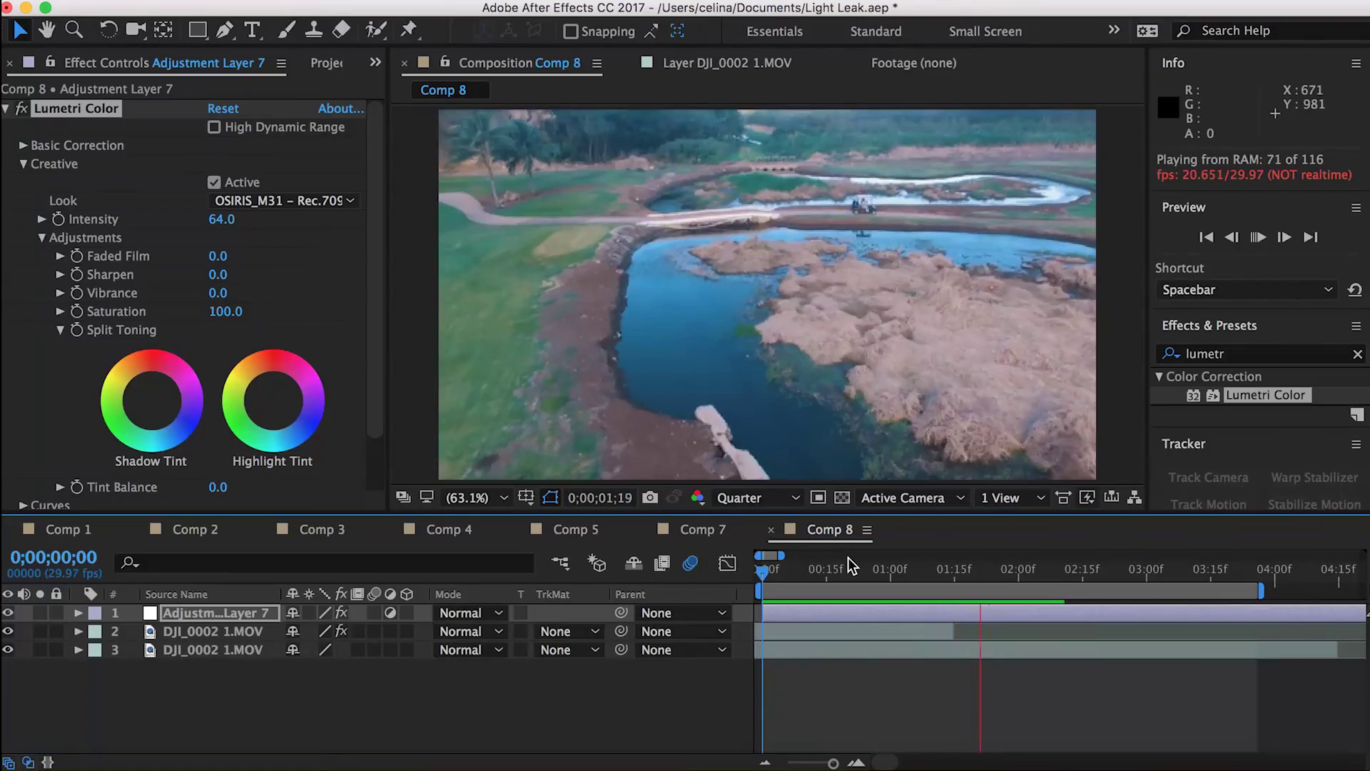